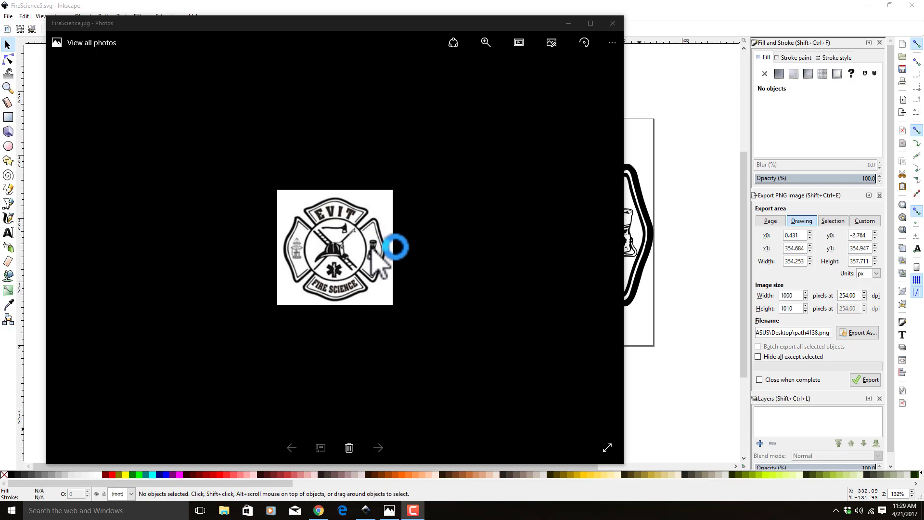
# Examine the details of the original FireScience.jpg emblem up close.
pyautogui.click(485, 41)
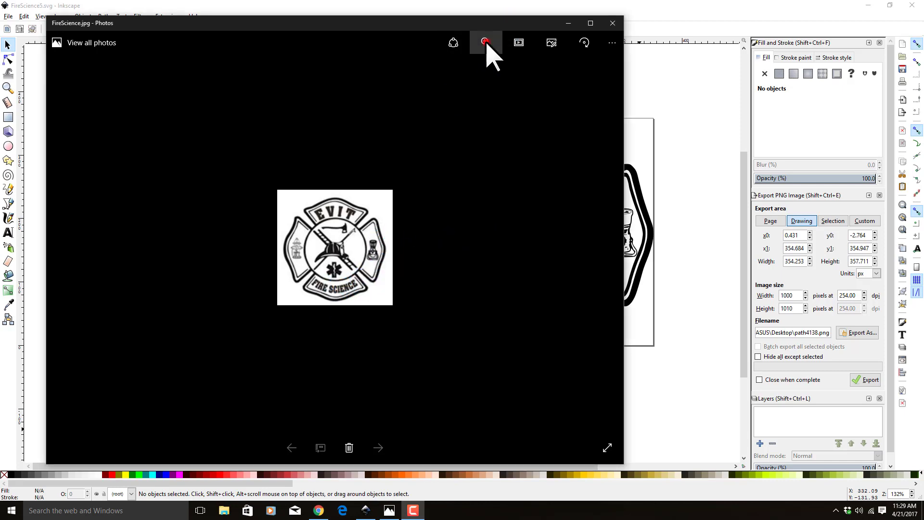
pyautogui.scroll(5, 361, 247)
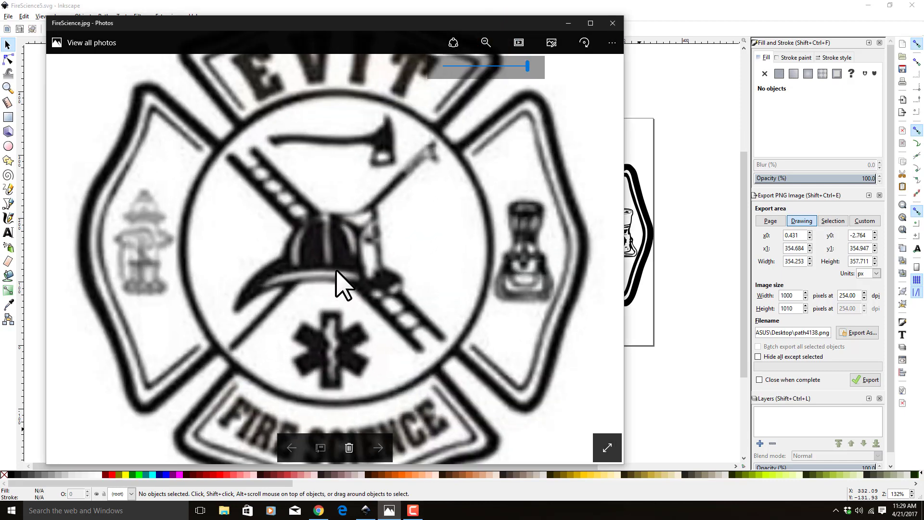
pyautogui.scroll(-3, 336, 270)
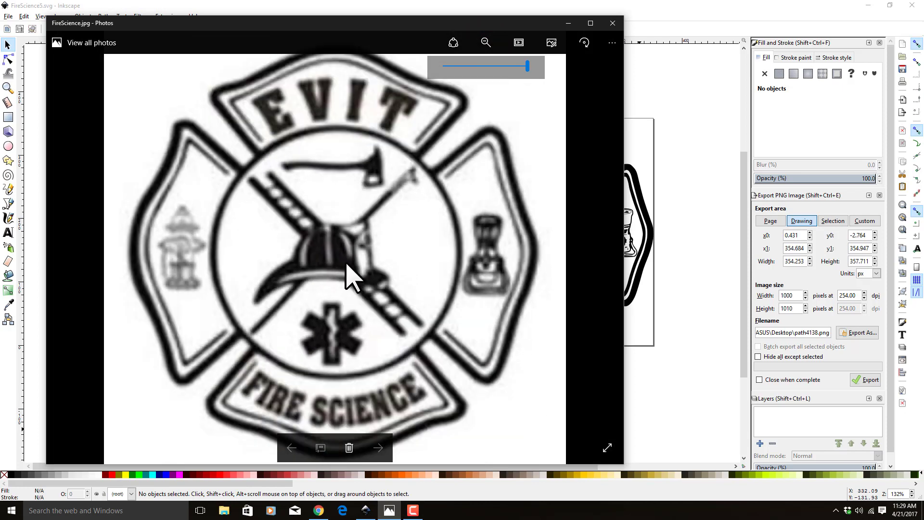
pyautogui.scroll(-3, 347, 264)
pyautogui.scroll(-3, 347, 260)
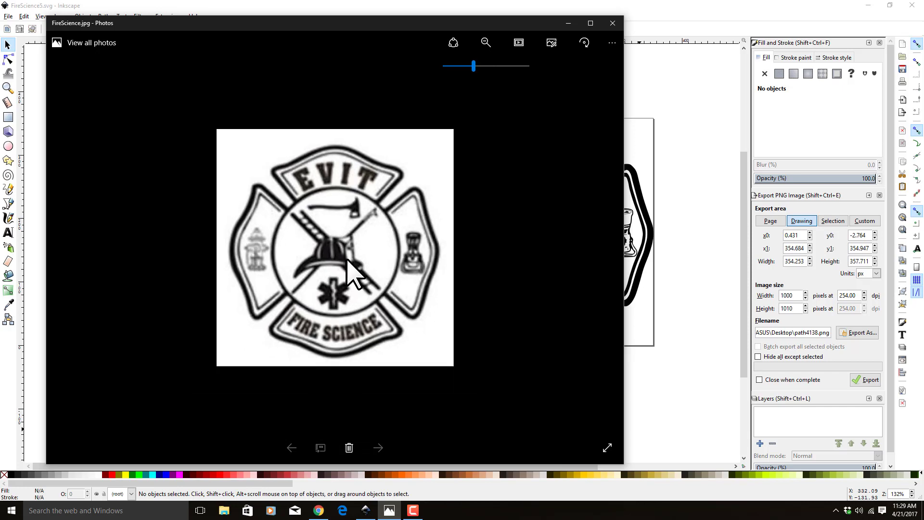
pyautogui.scroll(-2, 347, 262)
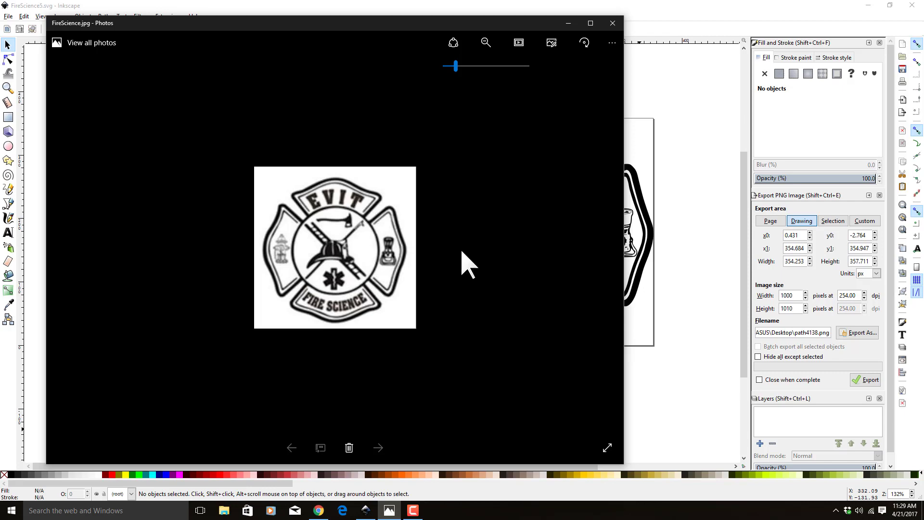
# Switch to Inkscape and scale the finished emblem down proportionally to about 346 × 349 px with the width-height ratio locked.
pyautogui.click(674, 391)
pyautogui.click(596, 243)
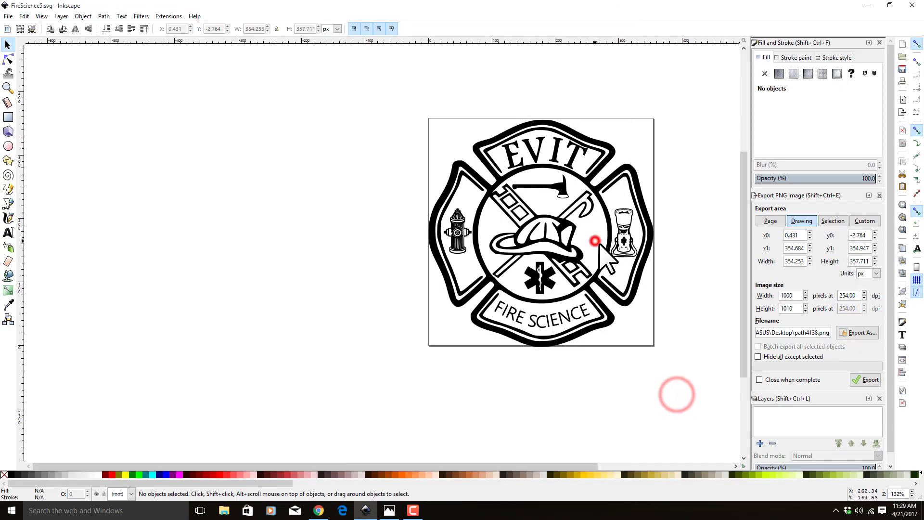
pyautogui.click(8, 45)
pyautogui.click(658, 117)
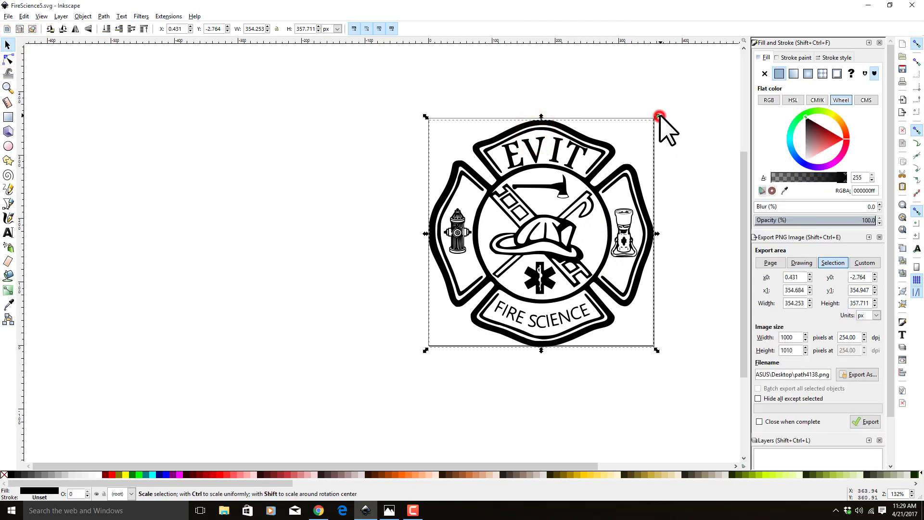
pyautogui.click(276, 28)
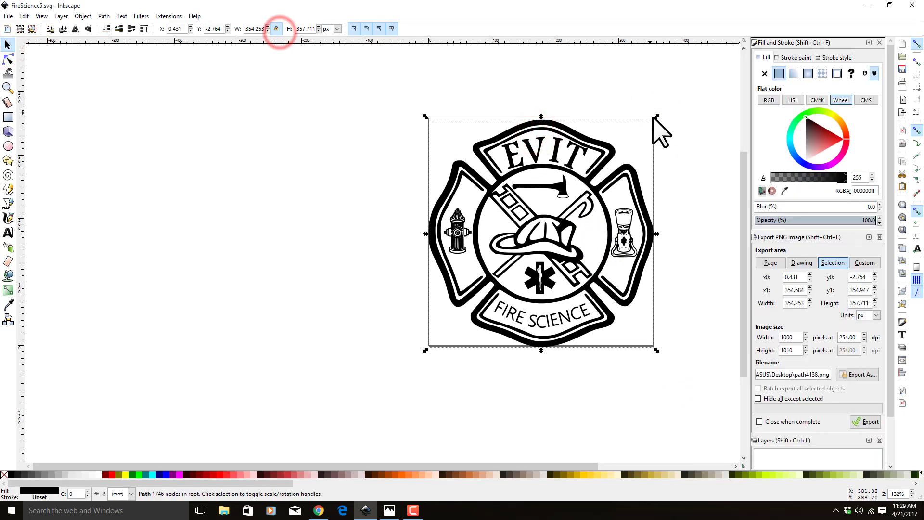
pyautogui.moveTo(658, 118)
pyautogui.mouseDown()
pyautogui.moveTo(751, 62)
pyautogui.moveTo(684, 97)
pyautogui.moveTo(556, 204)
pyautogui.moveTo(641, 128)
pyautogui.moveTo(660, 136)
pyautogui.mouseUp()
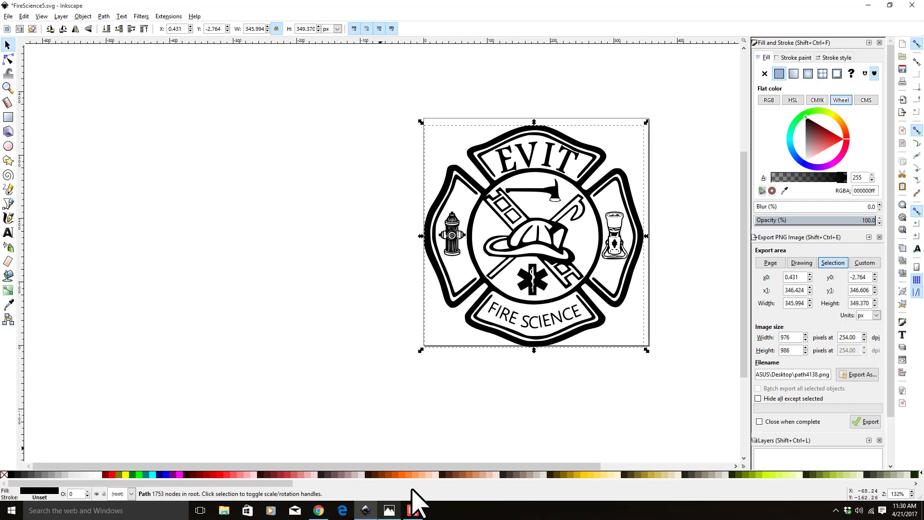
# Create a new blank document.
pyautogui.click(8, 16)
pyautogui.moveTo(24, 16)
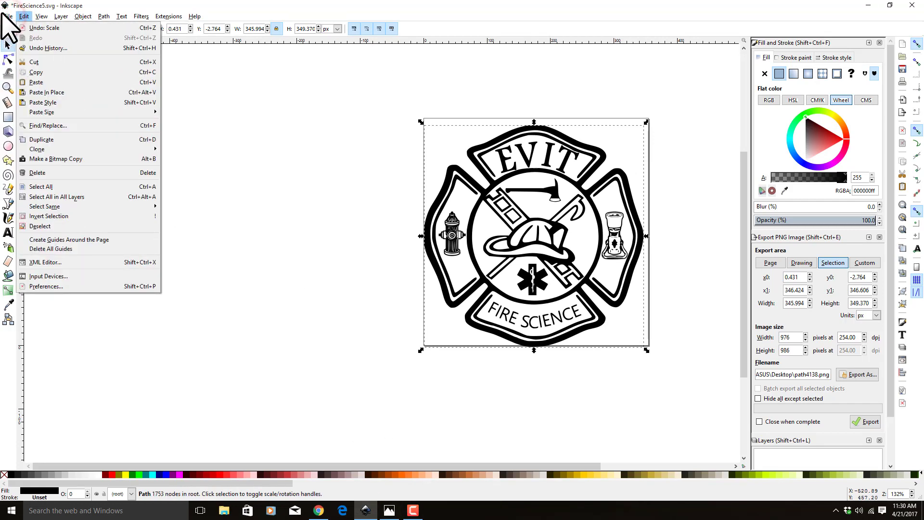
pyautogui.click(11, 27)
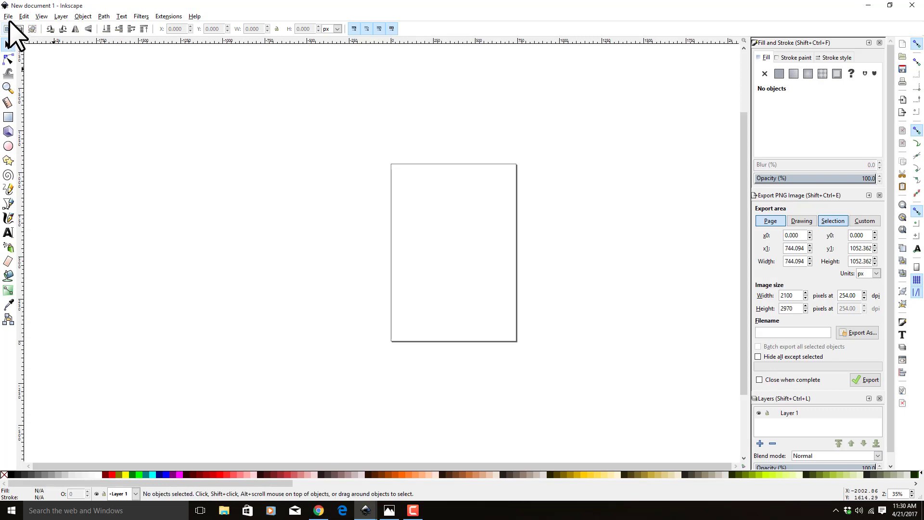
# Set the document's default units and the PNG export units to mm.
pyautogui.click(9, 19)
pyautogui.click(47, 173)
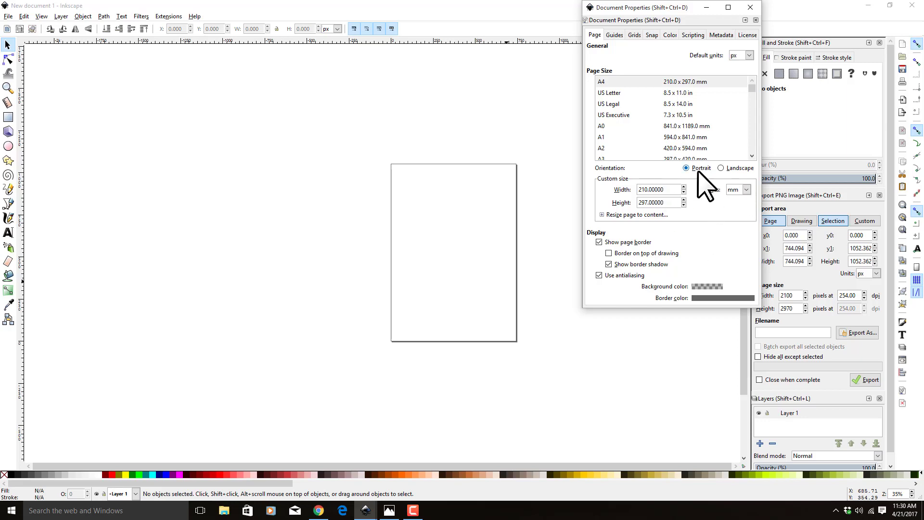
pyautogui.click(749, 55)
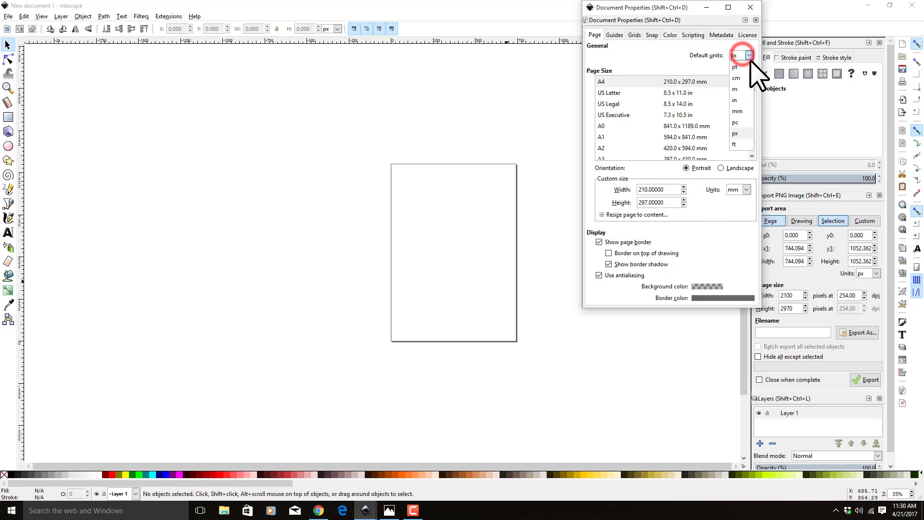
pyautogui.click(741, 111)
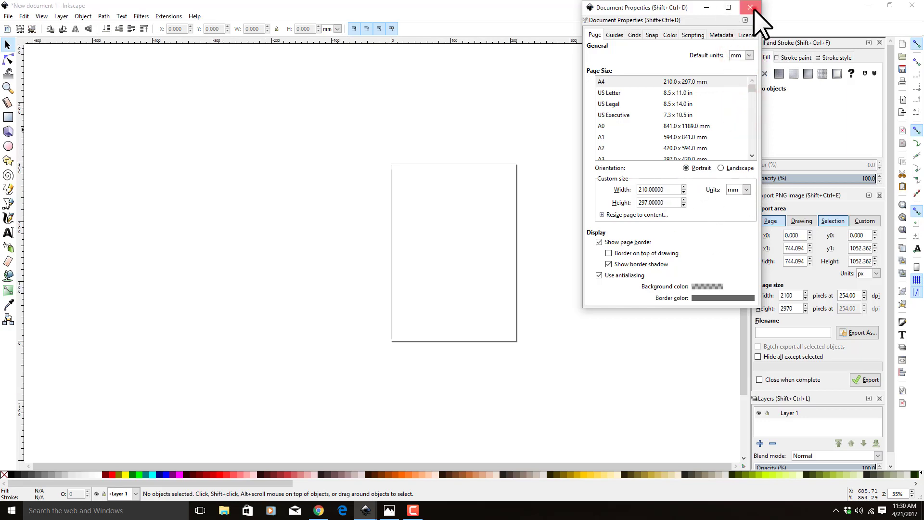
pyautogui.click(751, 8)
pyautogui.click(872, 273)
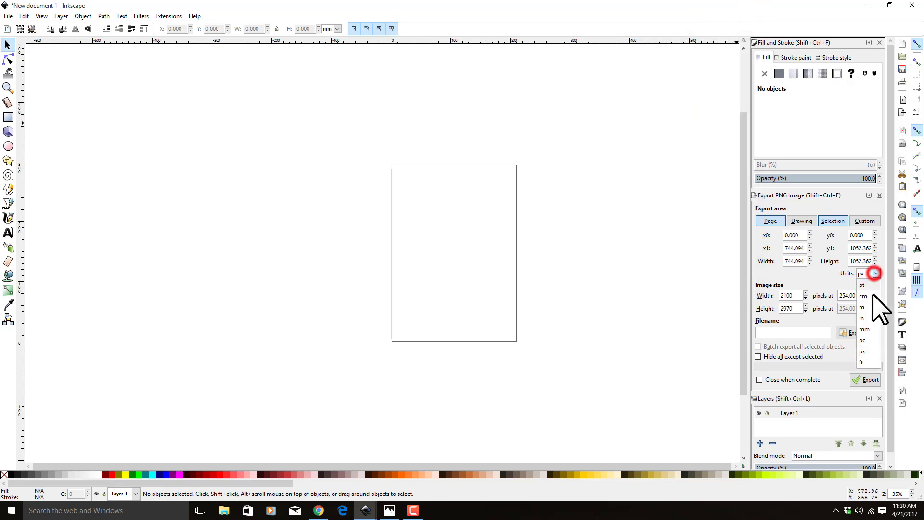
pyautogui.click(872, 332)
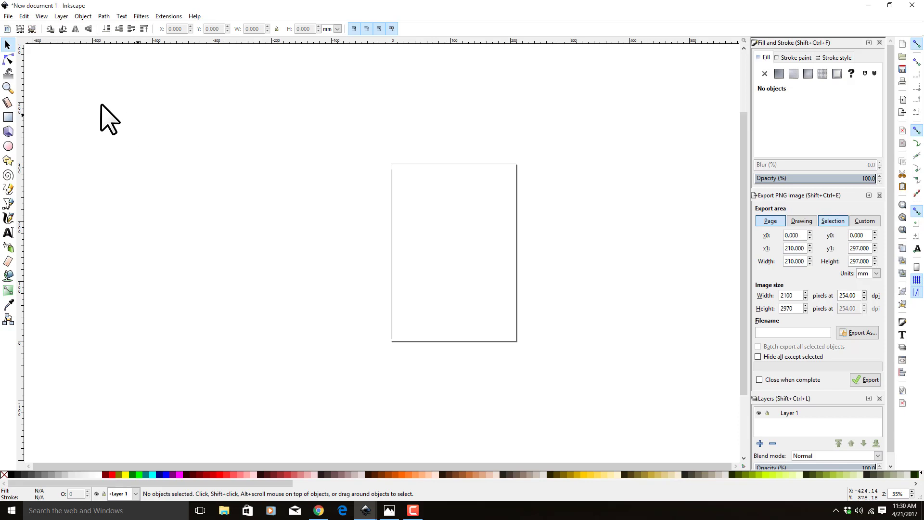
# Import the FireScience JPG from the desktop's fire science folder as an embedded image with DPI from file and smooth rendering.
pyautogui.click(8, 16)
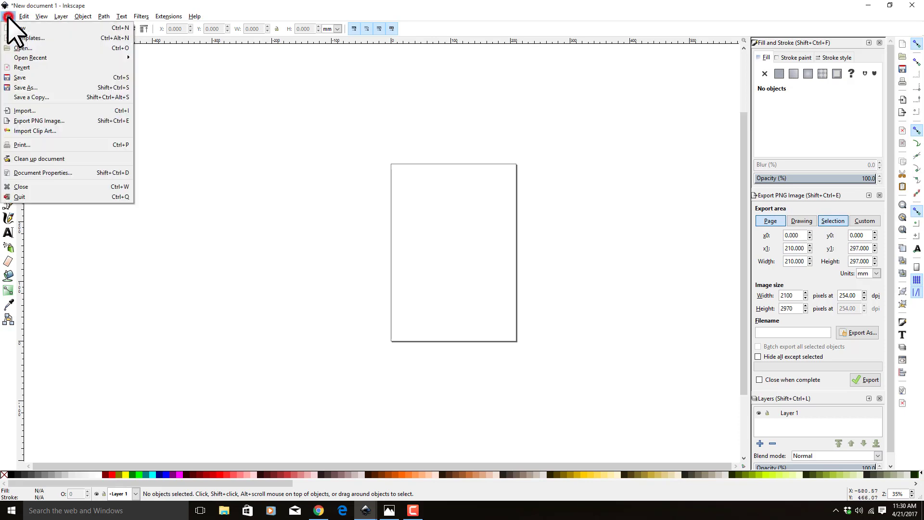
pyautogui.click(43, 109)
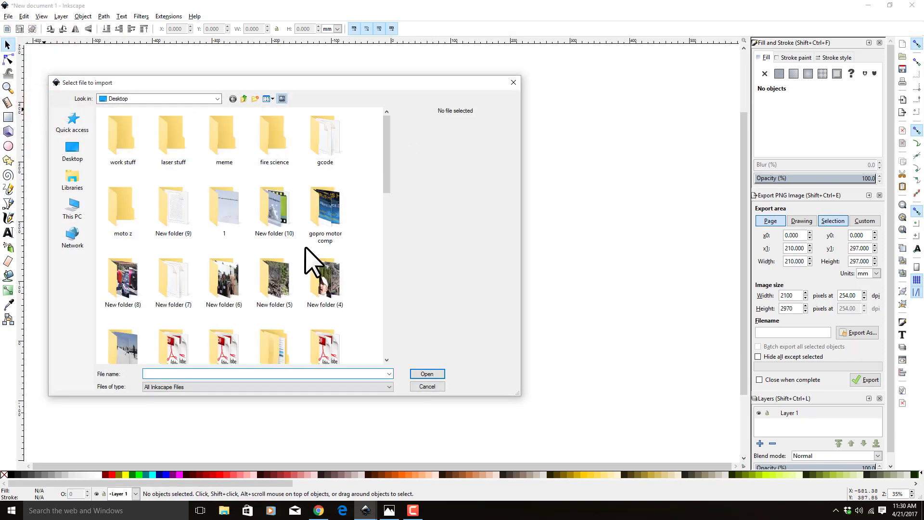
pyautogui.scroll(-10, 330, 244)
pyautogui.scroll(10, 328, 232)
pyautogui.click(72, 149)
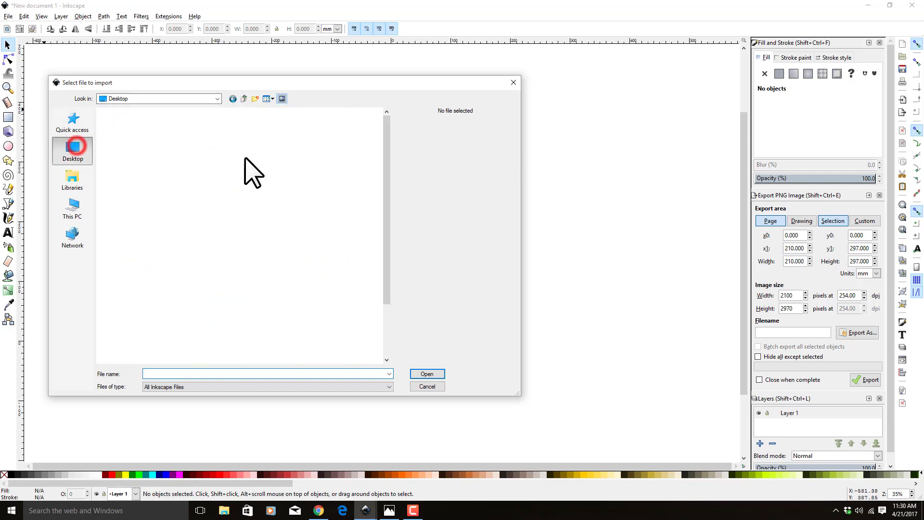
pyautogui.scroll(-5, 244, 212)
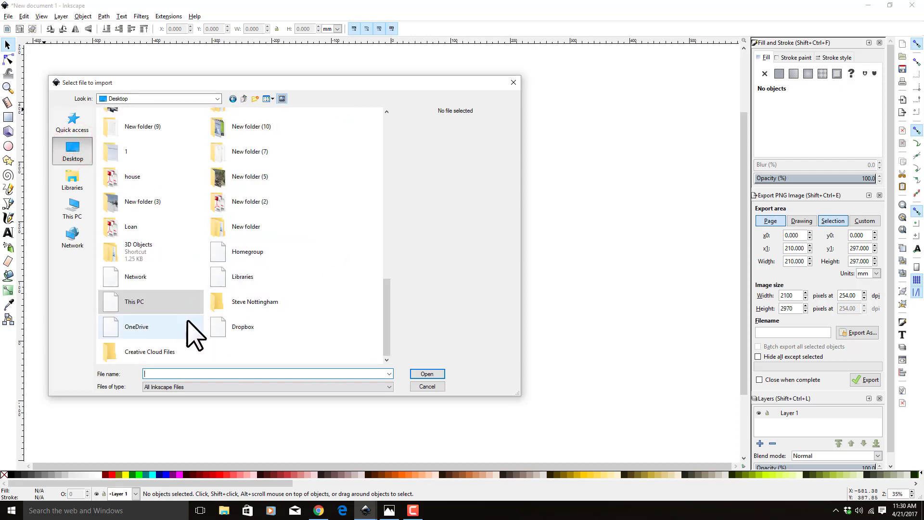
pyautogui.scroll(3, 200, 311)
pyautogui.scroll(2, 197, 309)
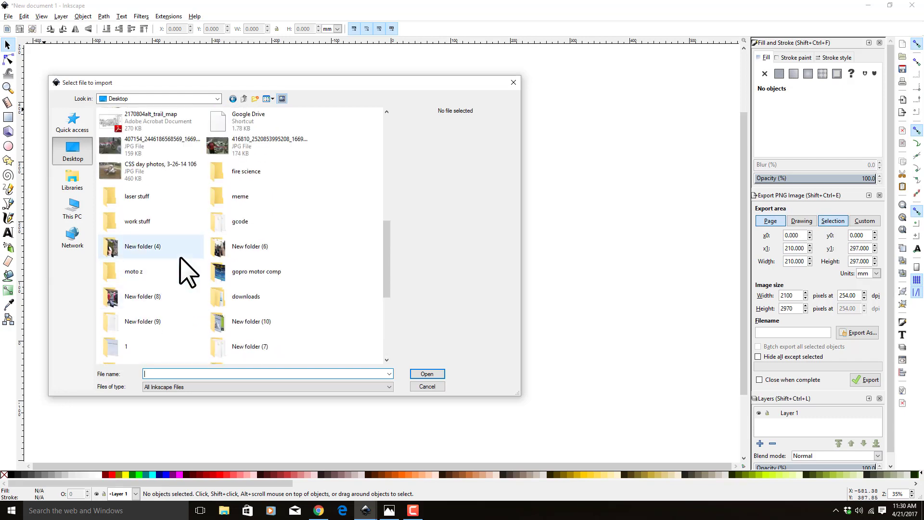
pyautogui.doubleClick(233, 173)
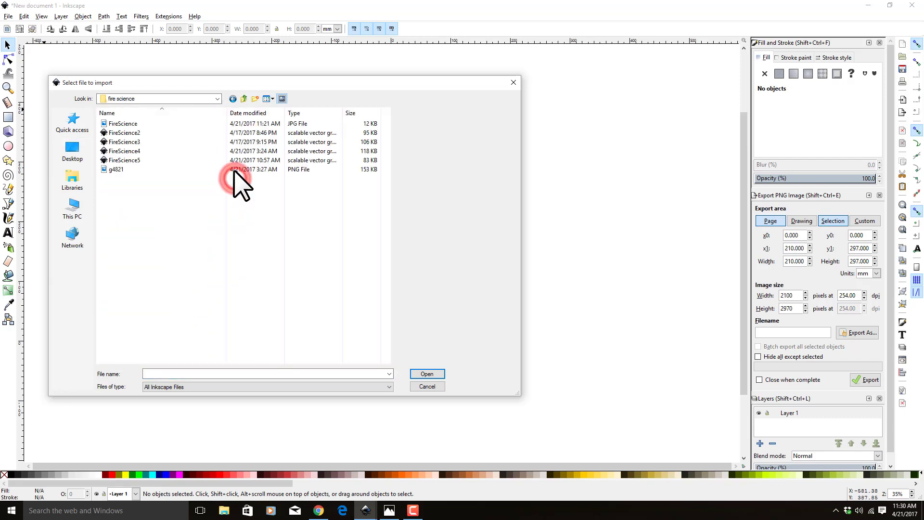
pyautogui.click(151, 123)
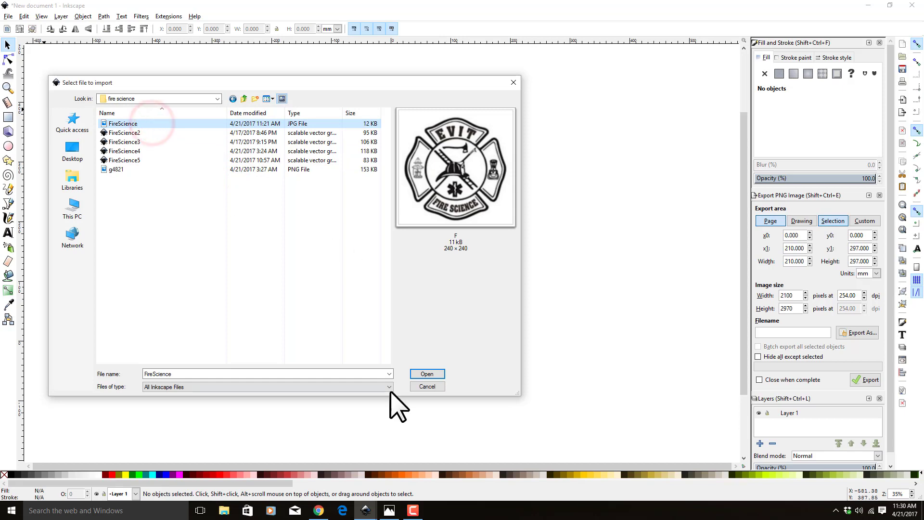
pyautogui.click(434, 374)
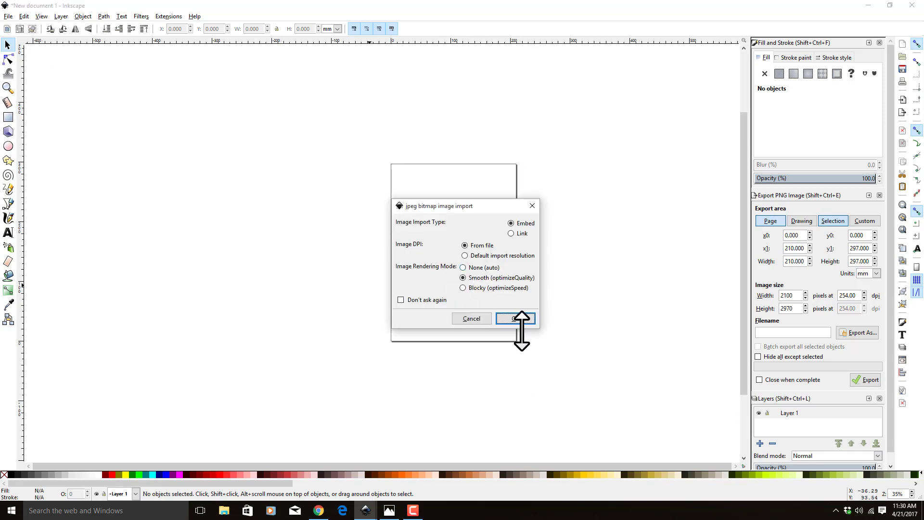
pyautogui.click(523, 318)
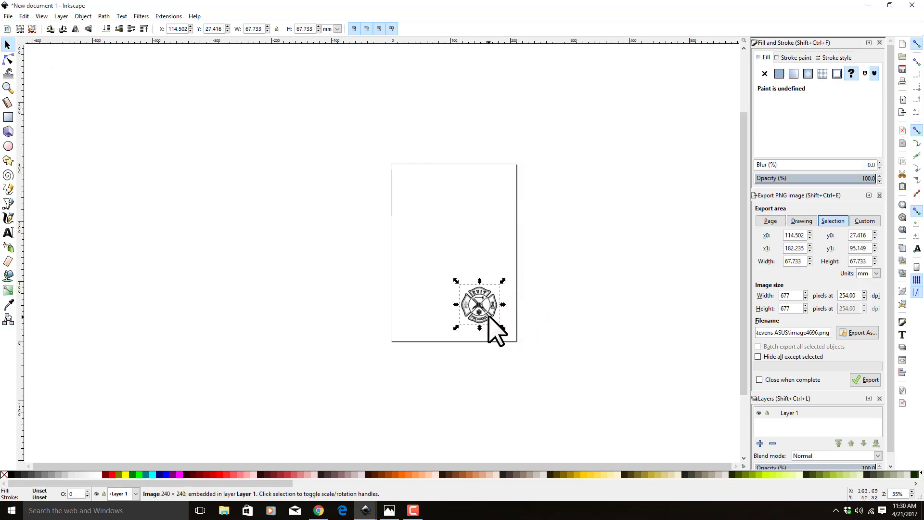
# Open Trace Bitmap for the imported emblem and enable background removal and the live preview.
pyautogui.scroll(5, 489, 308)
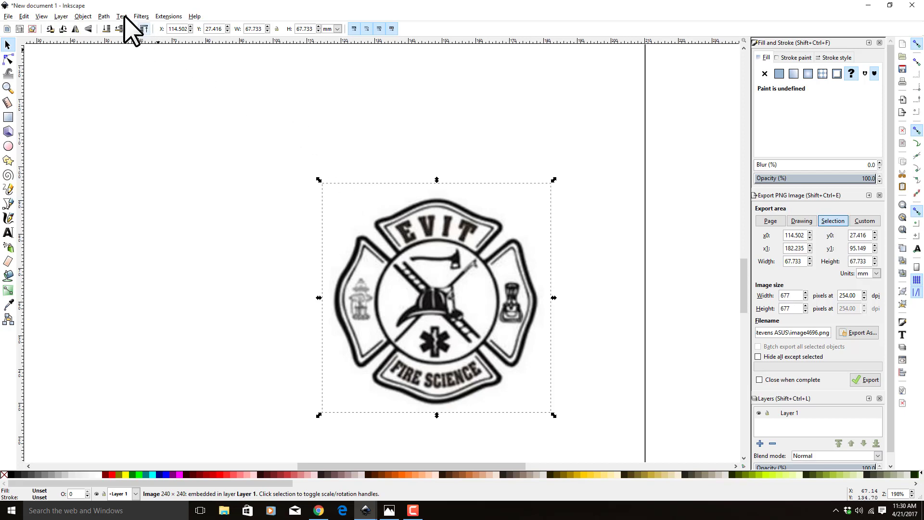
pyautogui.click(104, 17)
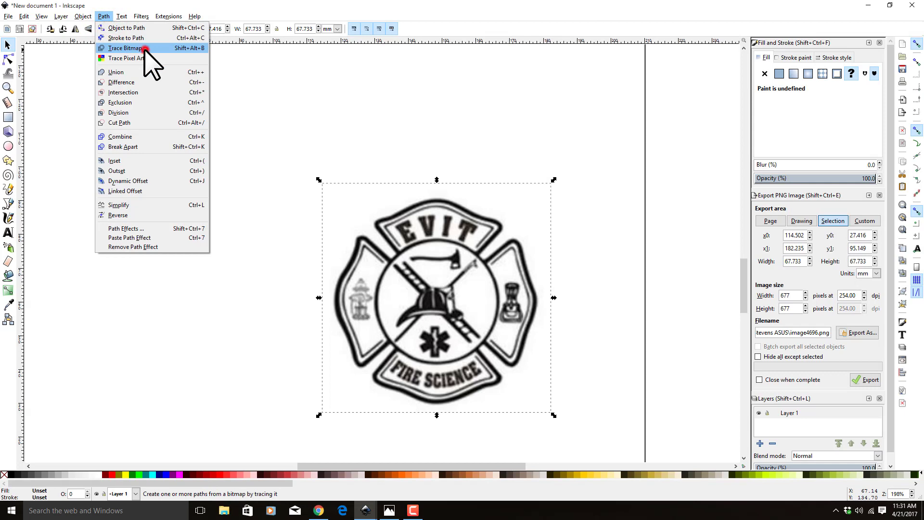
pyautogui.click(126, 49)
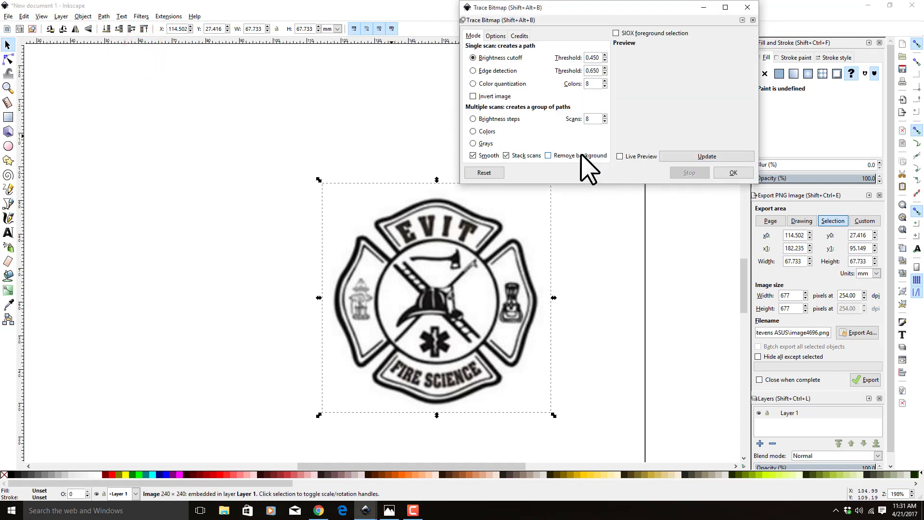
pyautogui.click(548, 156)
pyautogui.click(620, 156)
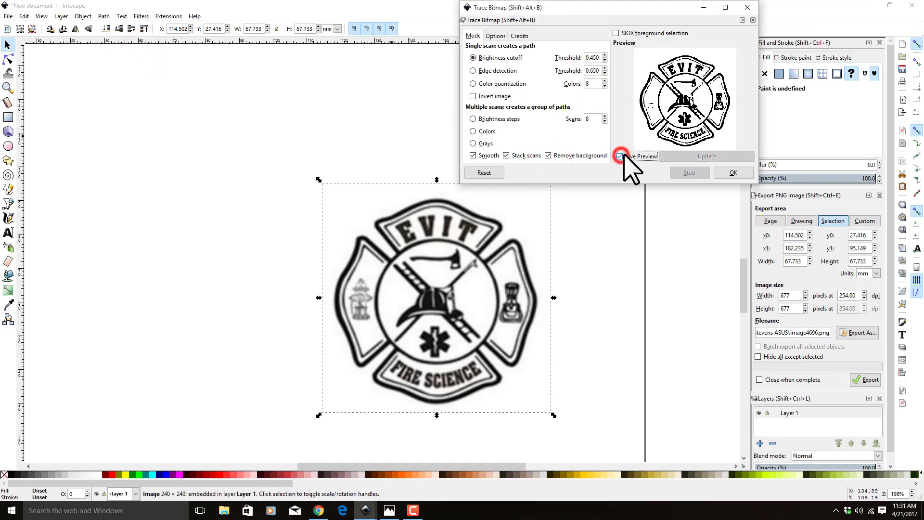
# Trace the emblem into a path using brightness cutoff with a threshold of 0.730.
pyautogui.click(605, 55)
pyautogui.click(605, 55)
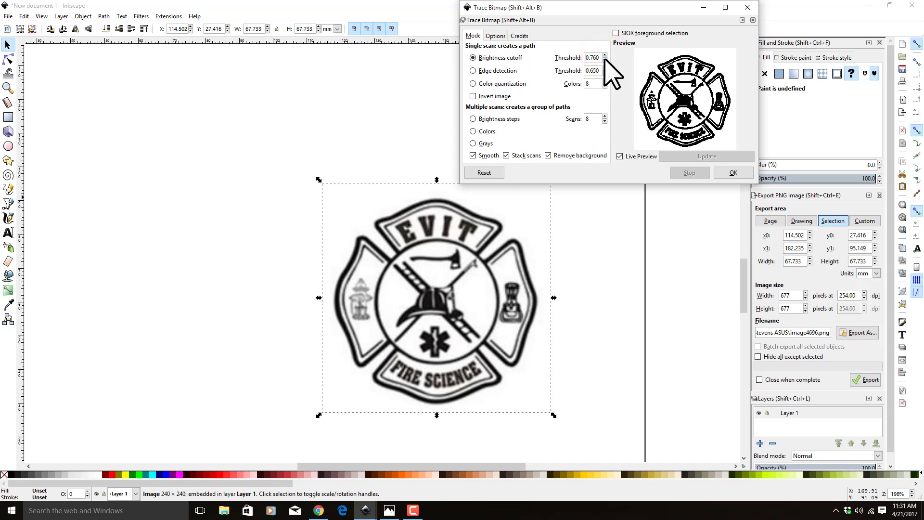
pyautogui.click(605, 60)
pyautogui.click(605, 55)
pyautogui.click(739, 173)
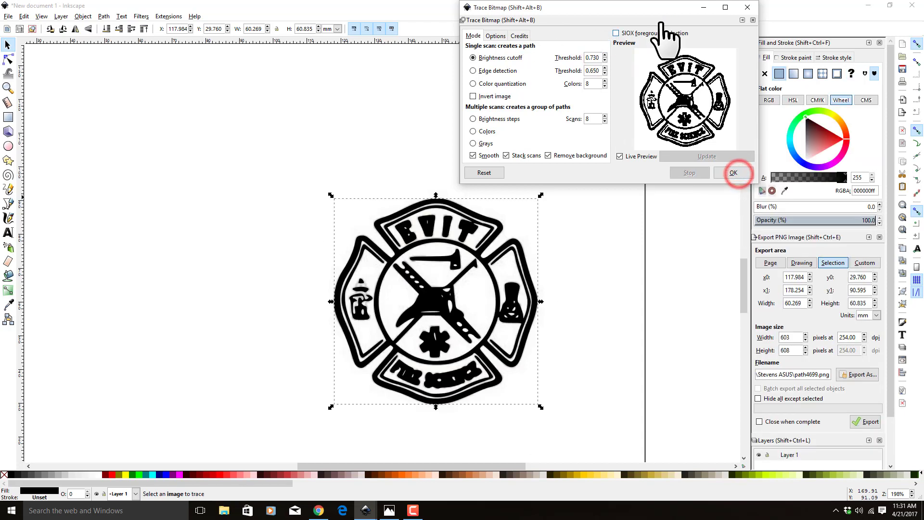
pyautogui.click(747, 7)
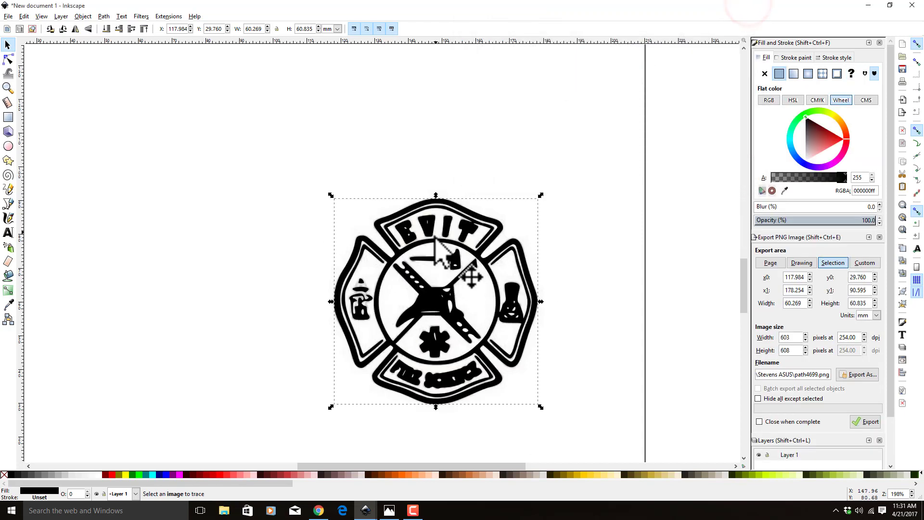
# Move the traced emblem to the left of the original bitmap and delete the original.
pyautogui.moveTo(433, 241)
pyautogui.mouseDown()
pyautogui.moveTo(180, 219)
pyautogui.moveTo(188, 222)
pyautogui.mouseUp()
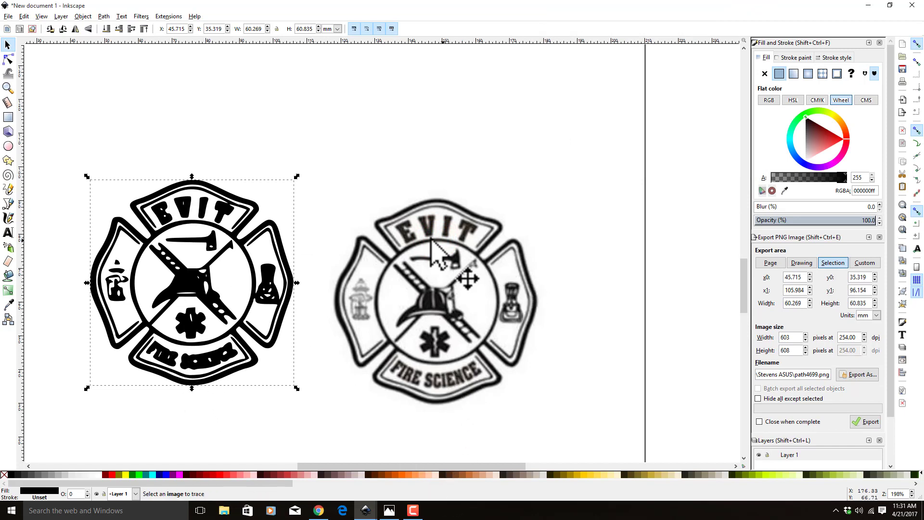
pyautogui.click(455, 260)
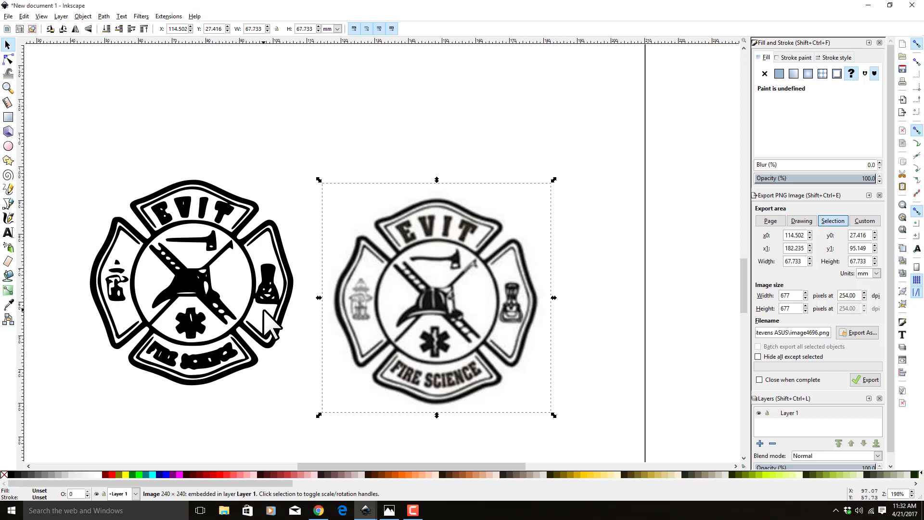
pyautogui.press('Delete')
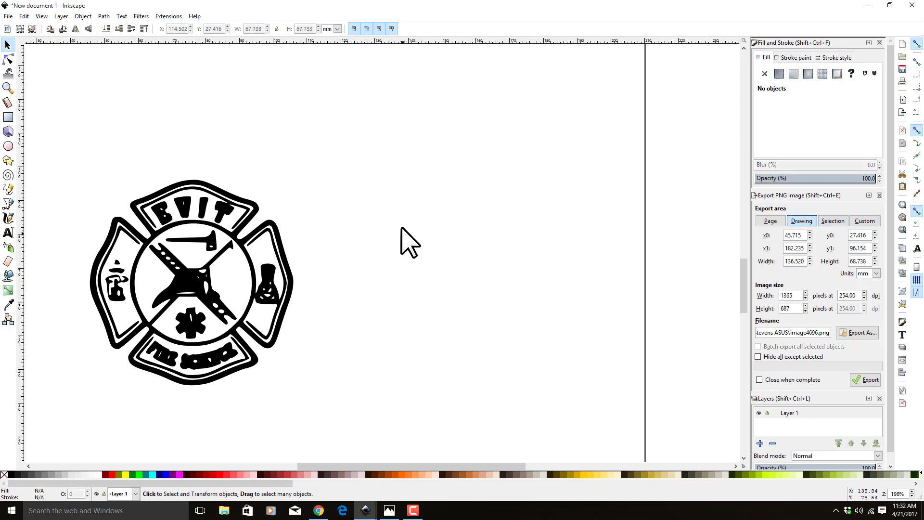
# Move the traced emblem to the right on the canvas and inspect its hydrant up close.
pyautogui.moveTo(204, 193)
pyautogui.mouseDown()
pyautogui.moveTo(299, 217)
pyautogui.moveTo(359, 174)
pyautogui.mouseUp()
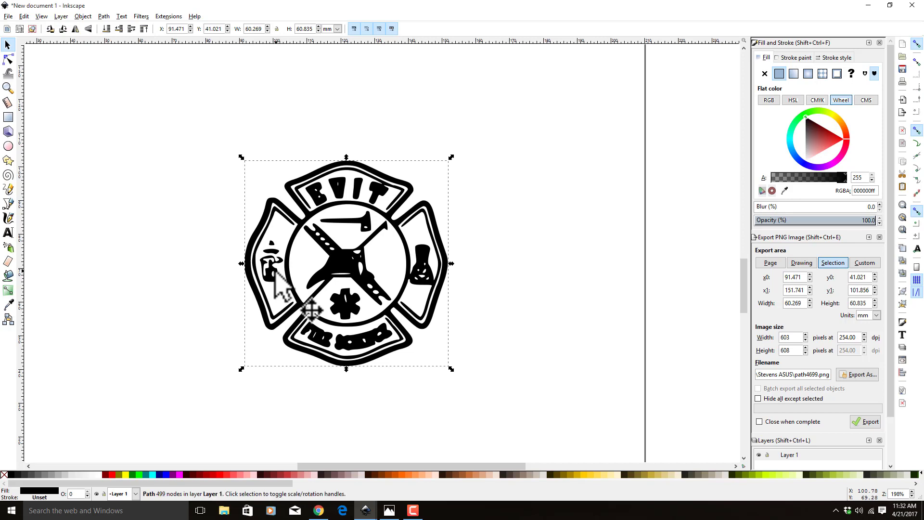
pyautogui.scroll(3, 275, 272)
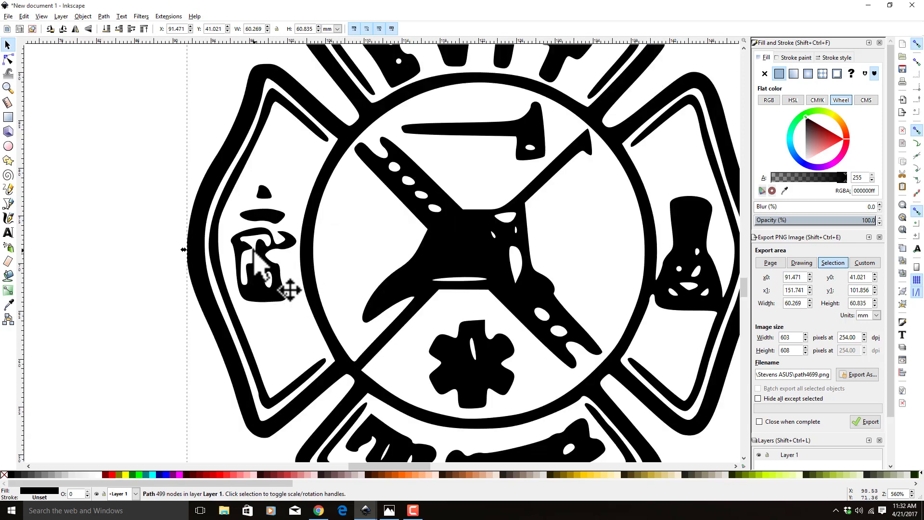
# Switch to Chrome and review the black and white and clip art filters of the fire hydrant image search.
pyautogui.click(319, 510)
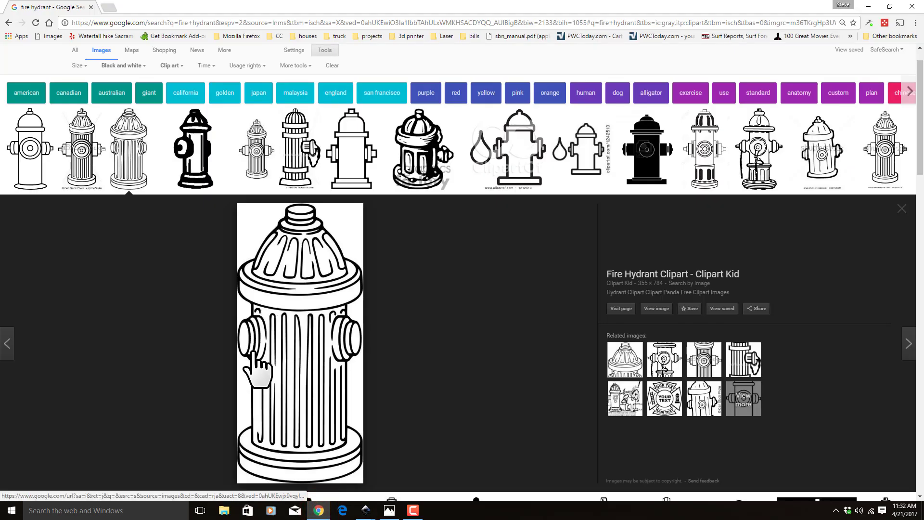
pyautogui.tripleClick(139, 63)
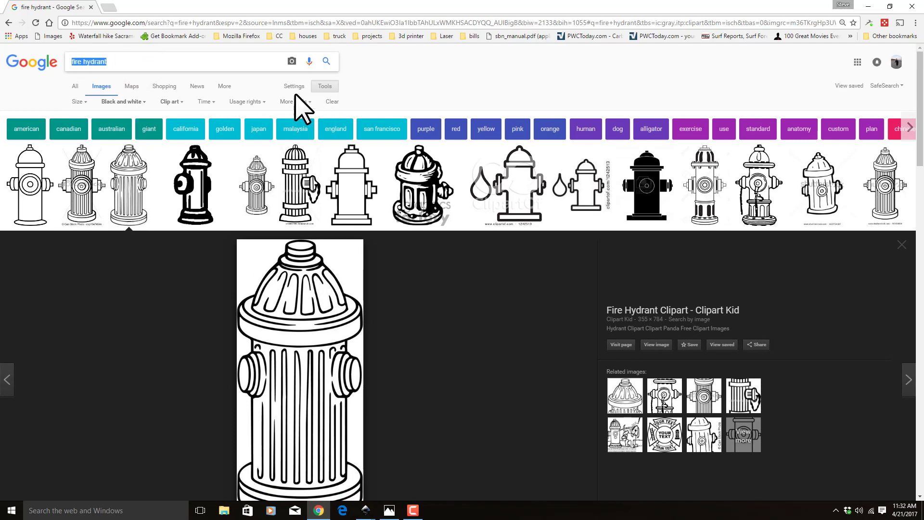
pyautogui.click(335, 90)
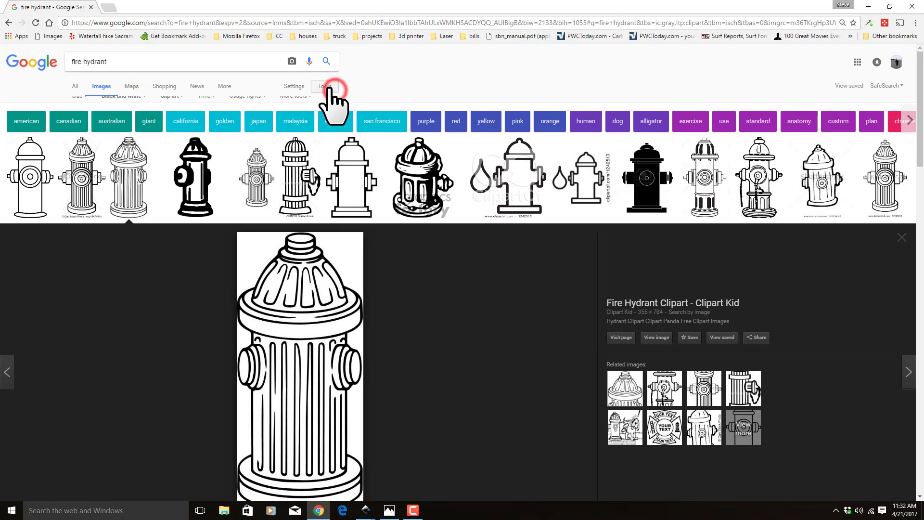
pyautogui.click(330, 87)
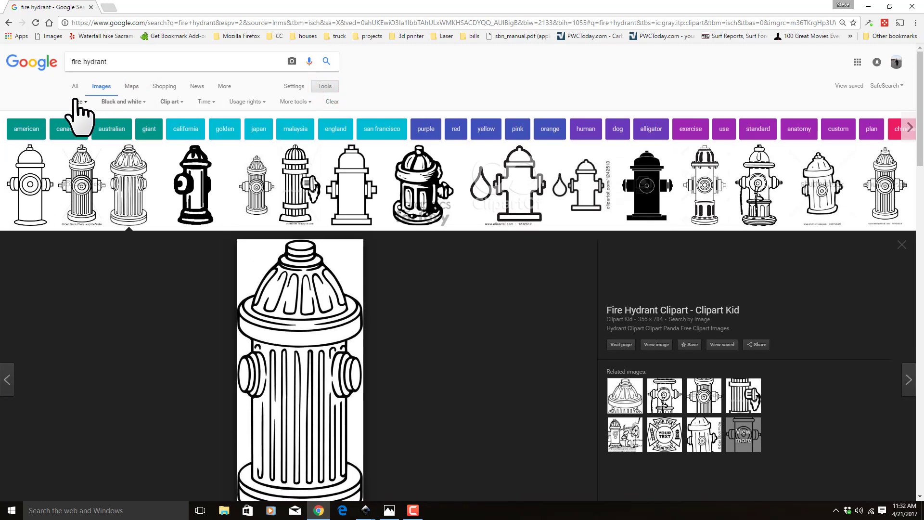
pyautogui.click(77, 102)
pyautogui.click(111, 101)
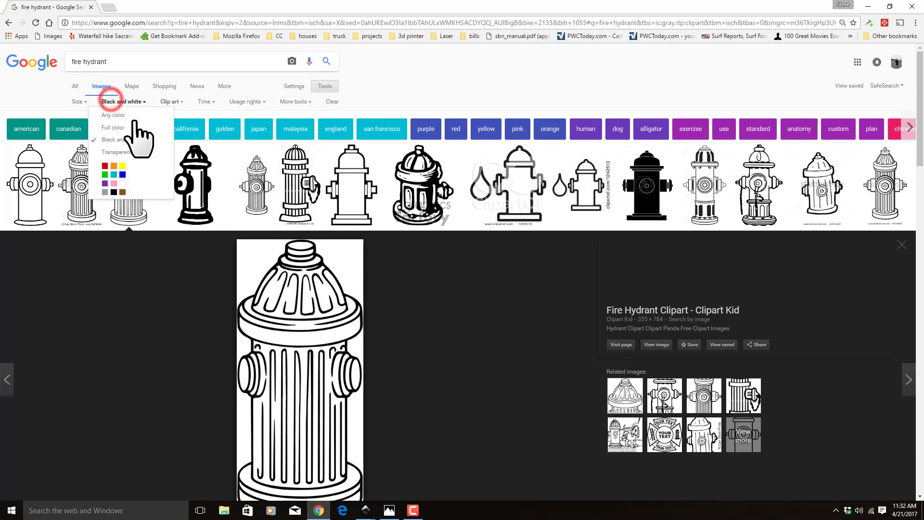
pyautogui.click(177, 101)
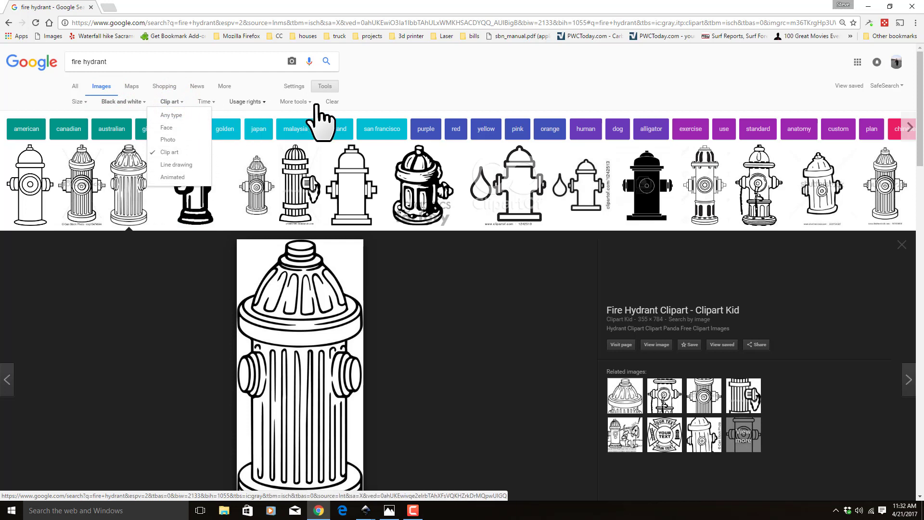
pyautogui.click(409, 99)
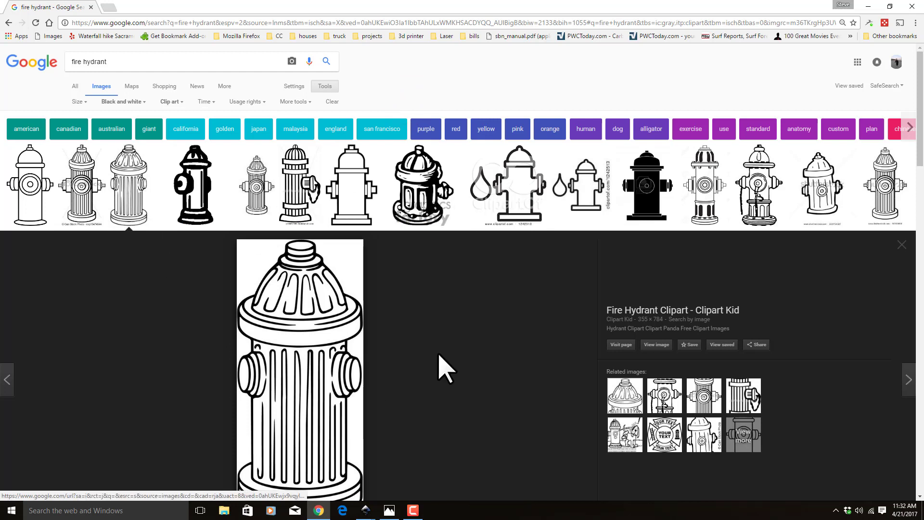
pyautogui.scroll(-2, 216, 351)
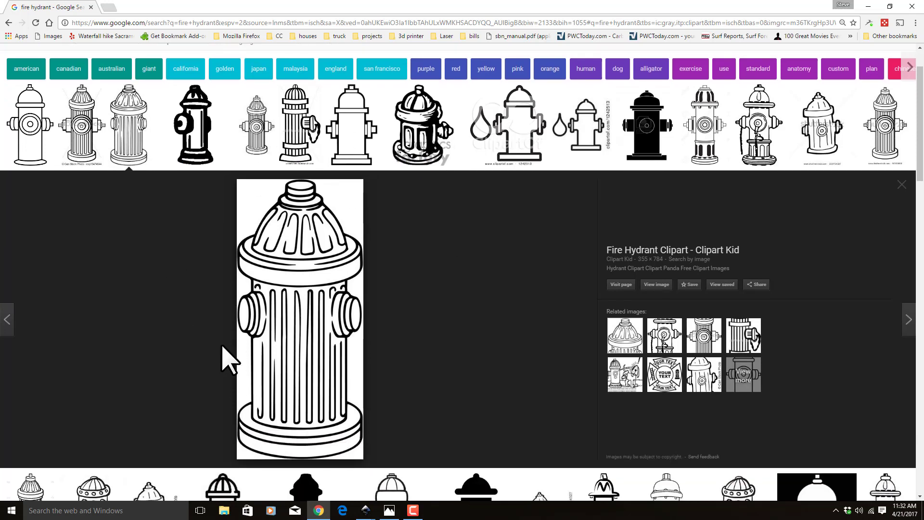
pyautogui.scroll(2, 339, 356)
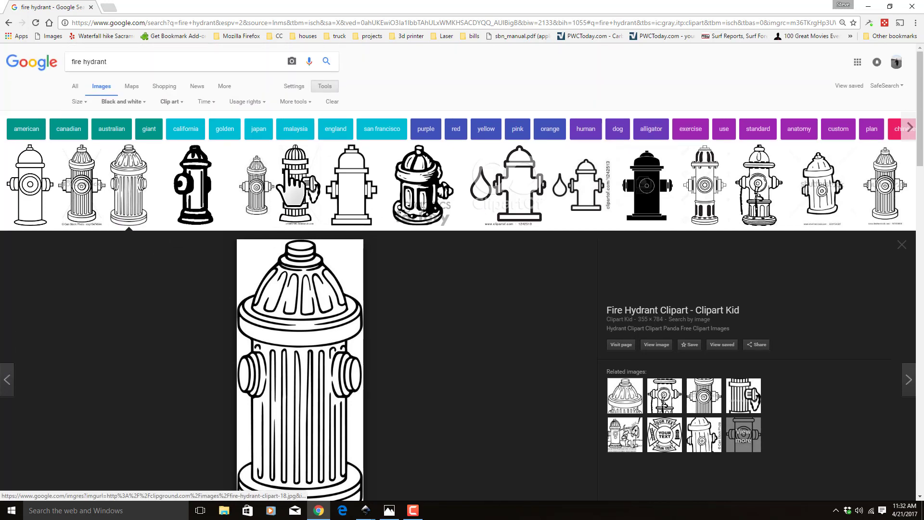
# Try the line drawing type filter on the fire hydrant images and return to clip art.
pyautogui.click(172, 101)
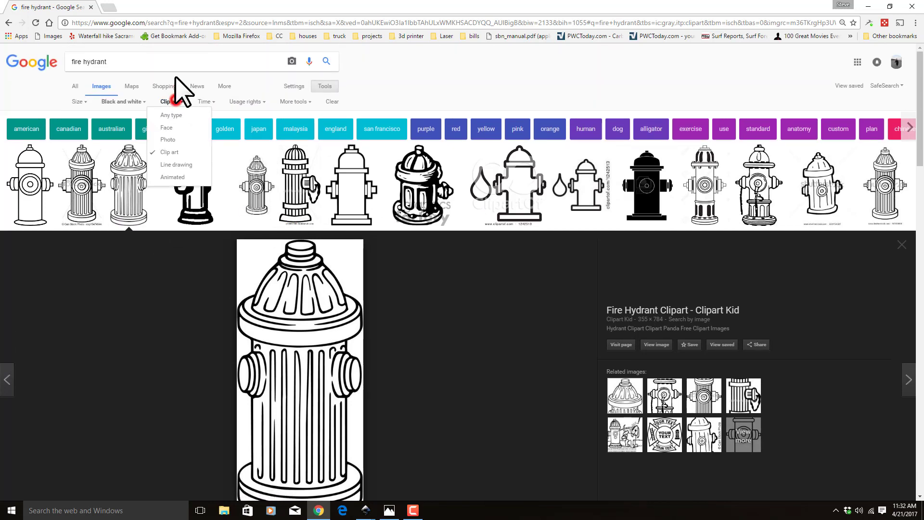
pyautogui.click(190, 169)
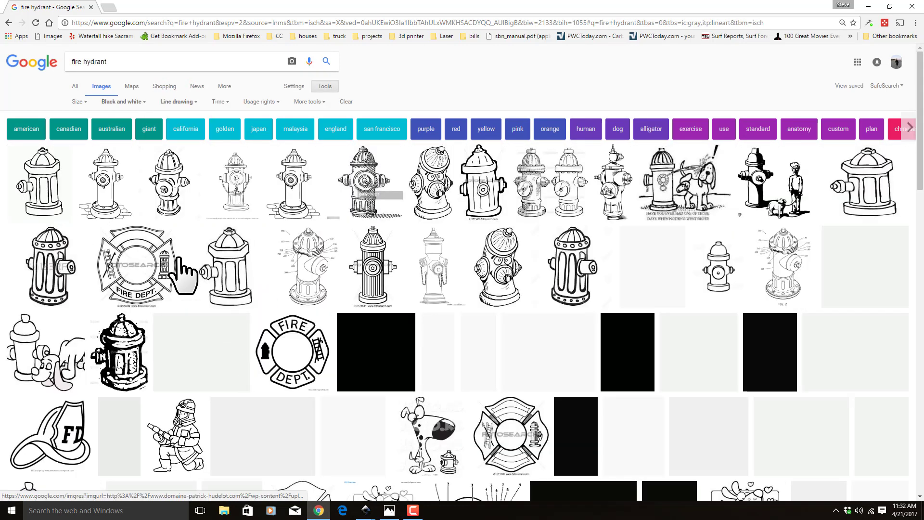
pyautogui.click(177, 101)
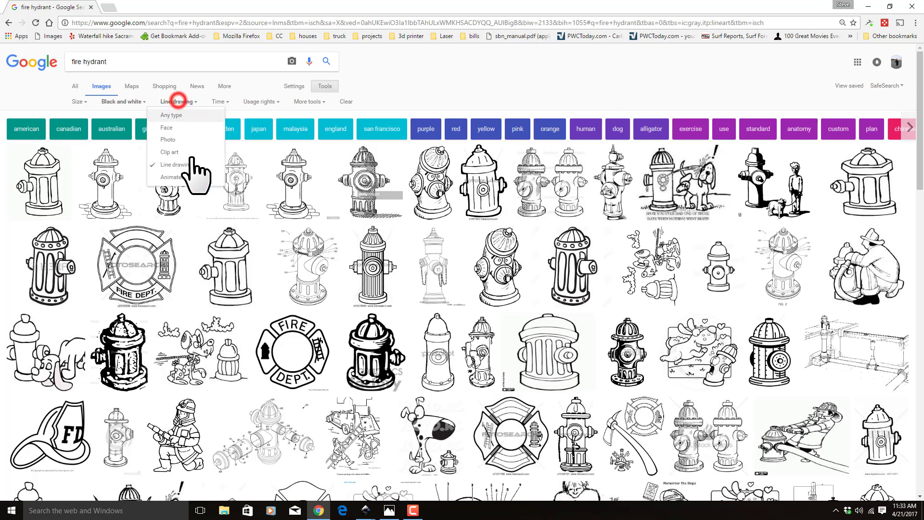
pyautogui.click(191, 149)
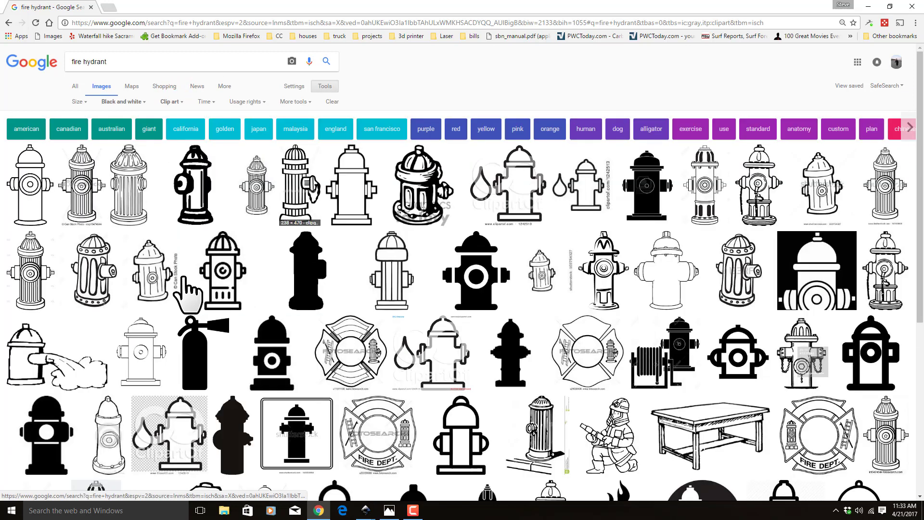
# Open the Clipart Kid fire hydrant result and save its image as a JPEG in the desktop's fire science folder.
pyautogui.click(128, 199)
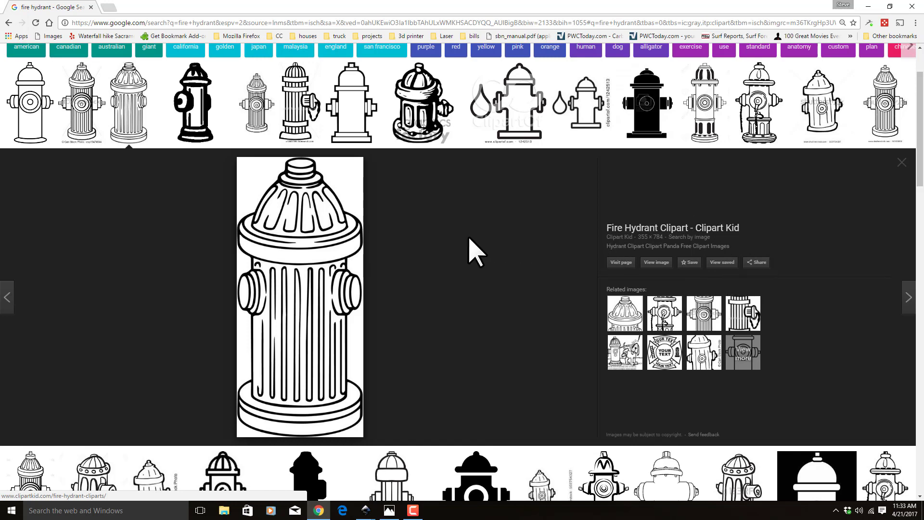
pyautogui.rightClick(332, 293)
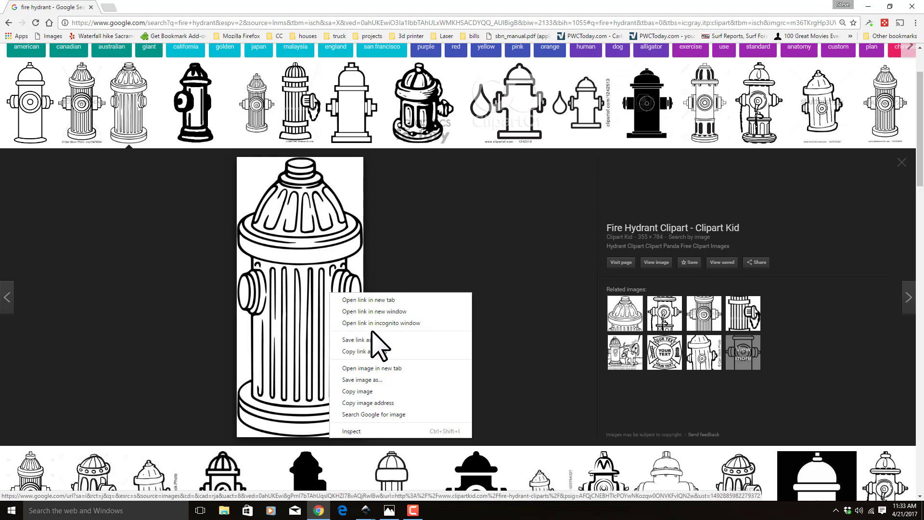
pyautogui.click(380, 380)
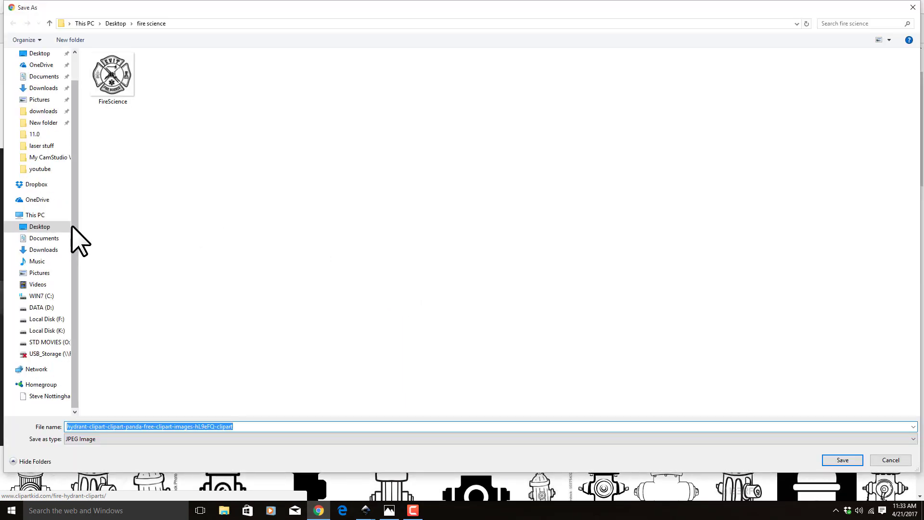
pyautogui.scroll(1, 71, 212)
pyautogui.scroll(1, 71, 212)
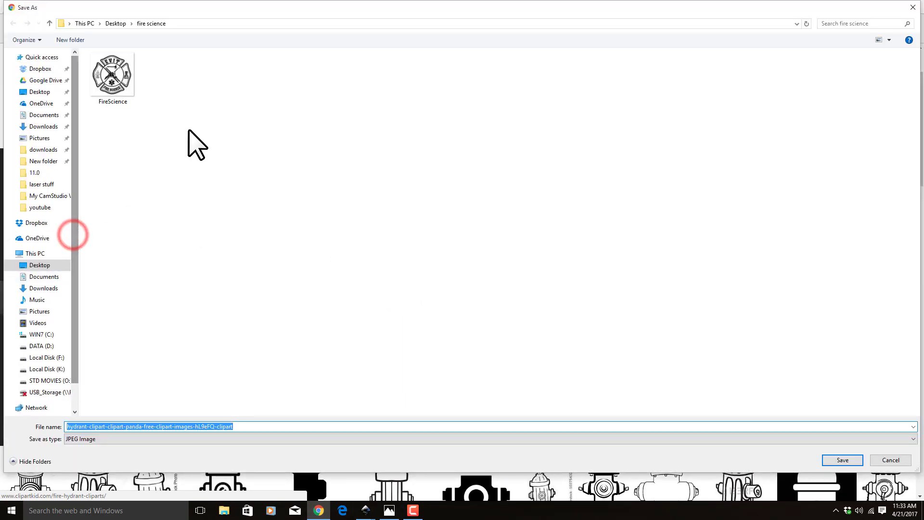
pyautogui.click(195, 127)
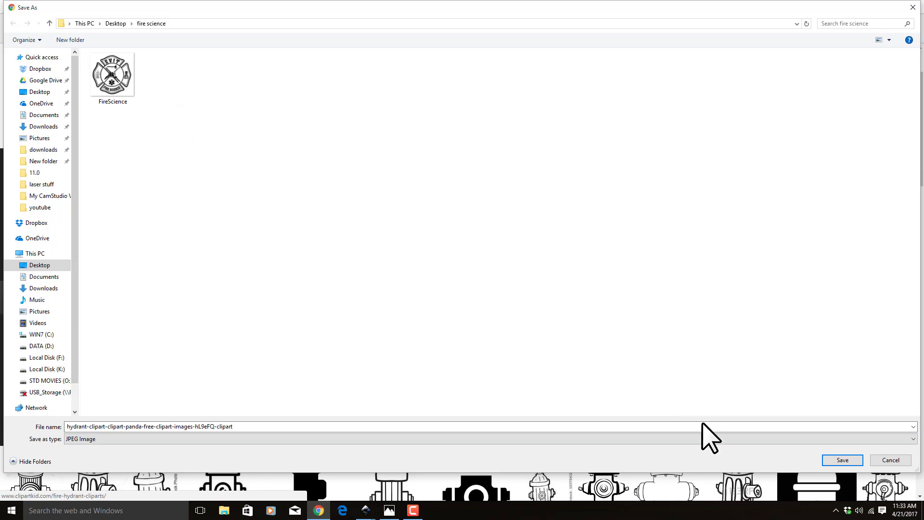
pyautogui.click(842, 460)
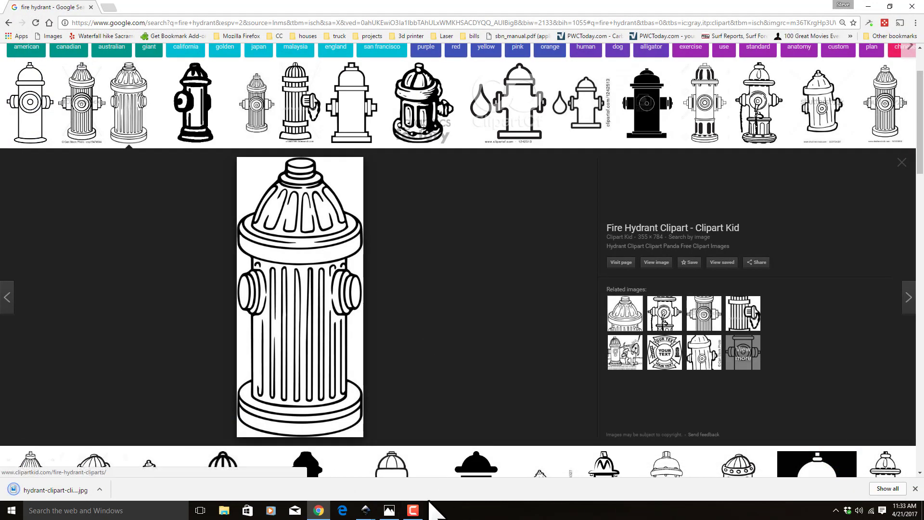
# Look at the original FireScience.jpg in Photos and return to the new document in Inkscape.
pyautogui.click(389, 511)
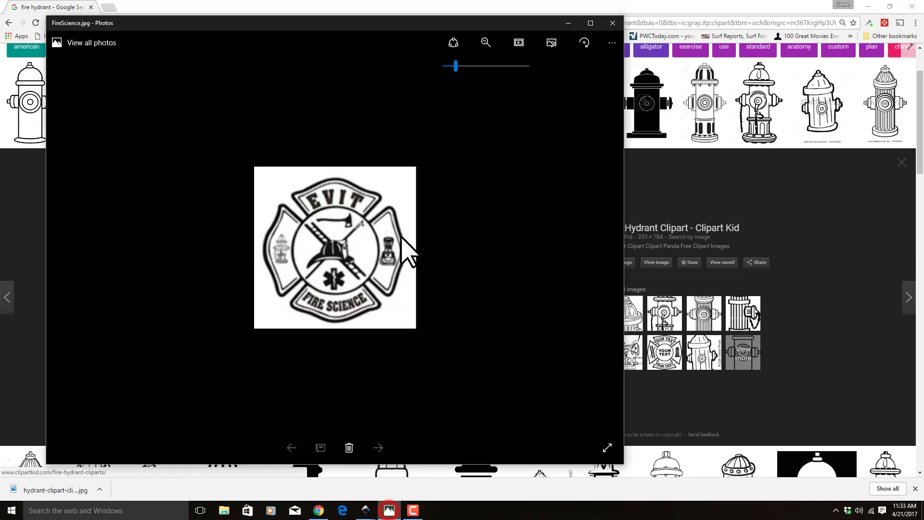
pyautogui.click(367, 509)
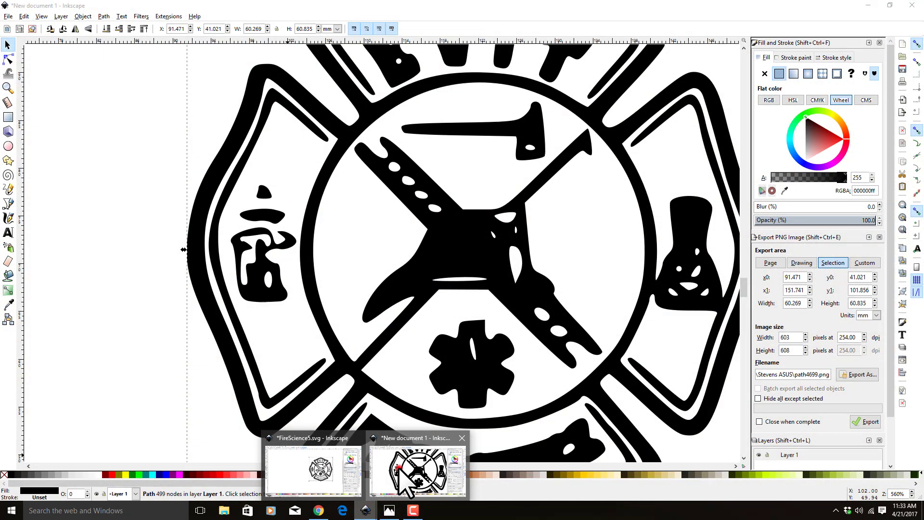
pyautogui.click(399, 467)
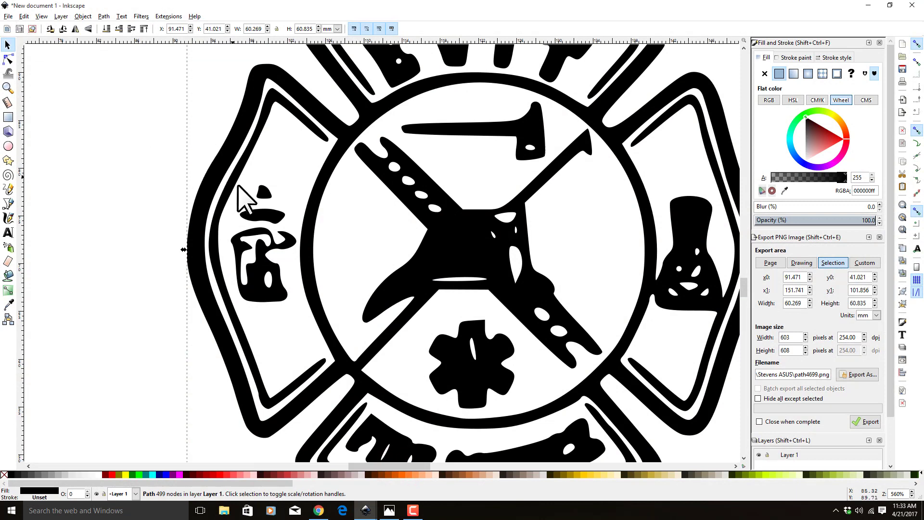
# Import the saved hydrant JPEG as an embedded image with DPI from file and smooth rendering, and place it left of the emblem.
pyautogui.keyDown('ctrl'); pyautogui.scroll(-3, 239, 191); pyautogui.keyUp('ctrl')
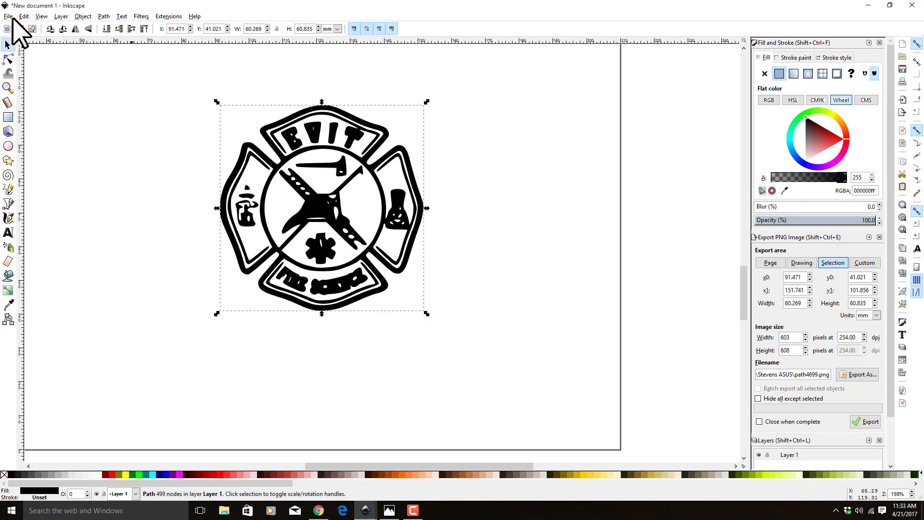
pyautogui.click(9, 17)
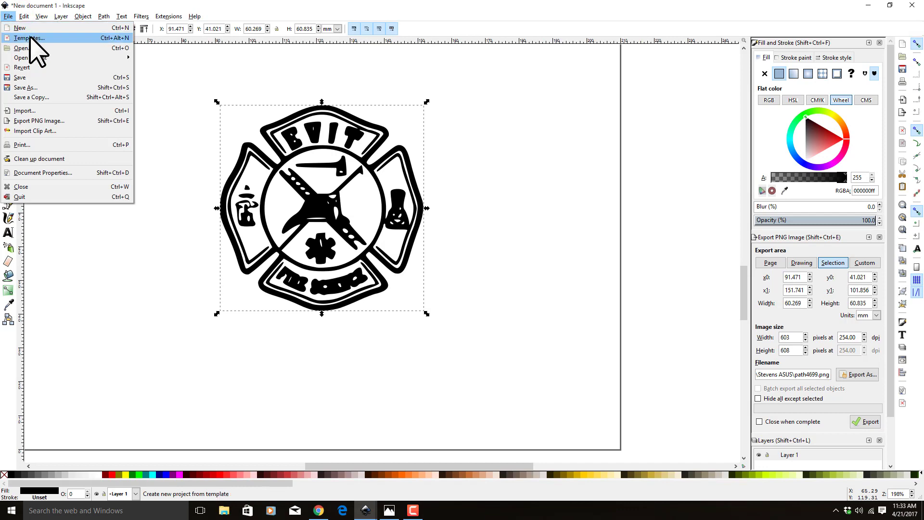
pyautogui.click(36, 110)
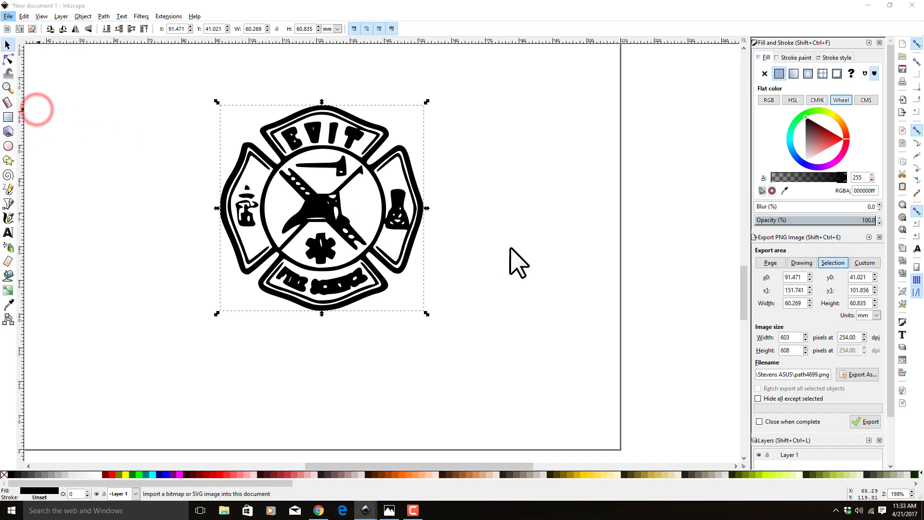
pyautogui.click(184, 215)
pyautogui.click(427, 374)
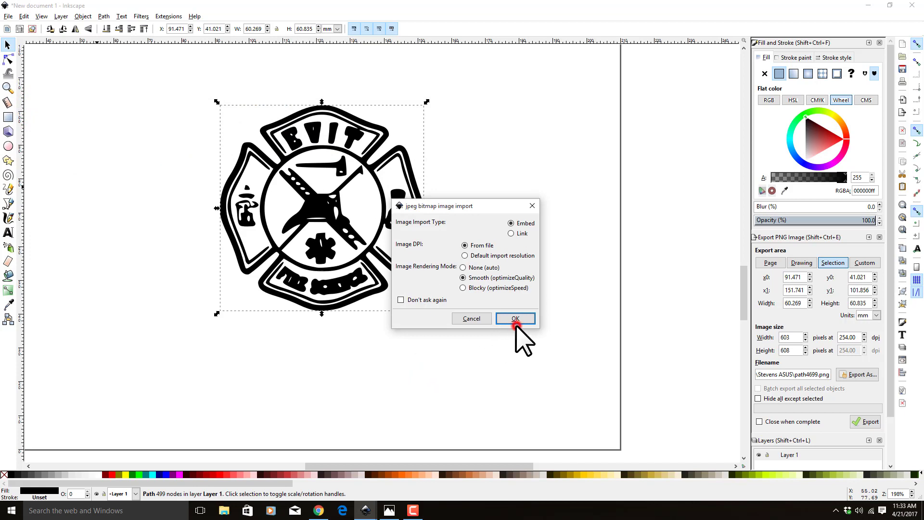
pyautogui.click(515, 318)
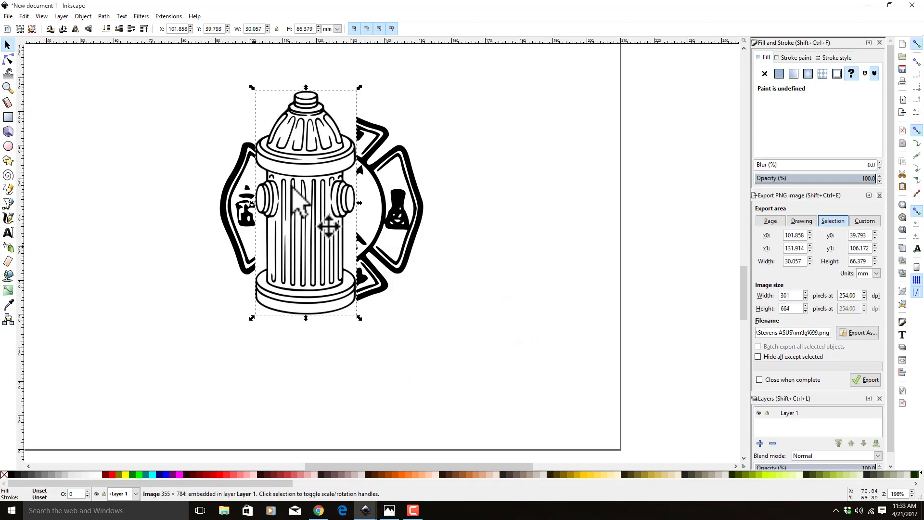
pyautogui.click(298, 184)
pyautogui.moveTo(112, 228); pyautogui.dragTo(153, 205)
# Try to edit the imported hydrant bitmap by nodes, and return to the Select tool.
pyautogui.click(7, 59)
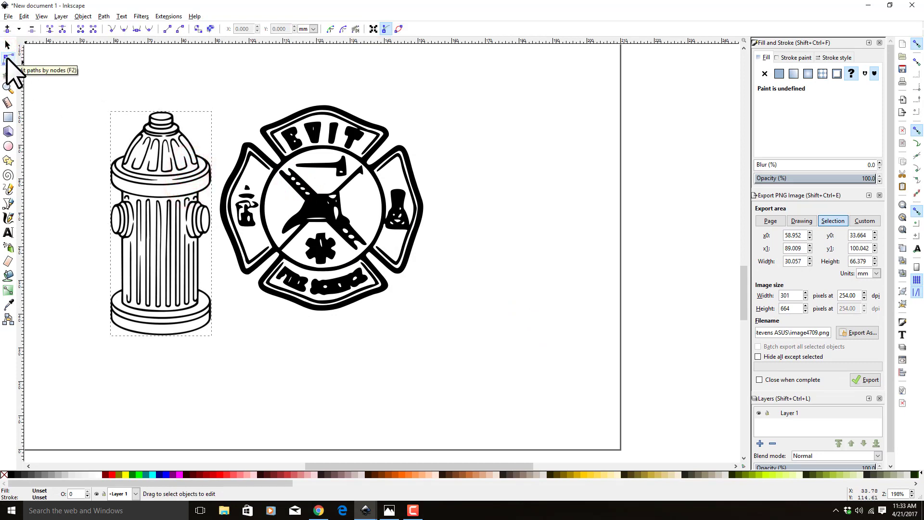
pyautogui.click(191, 158)
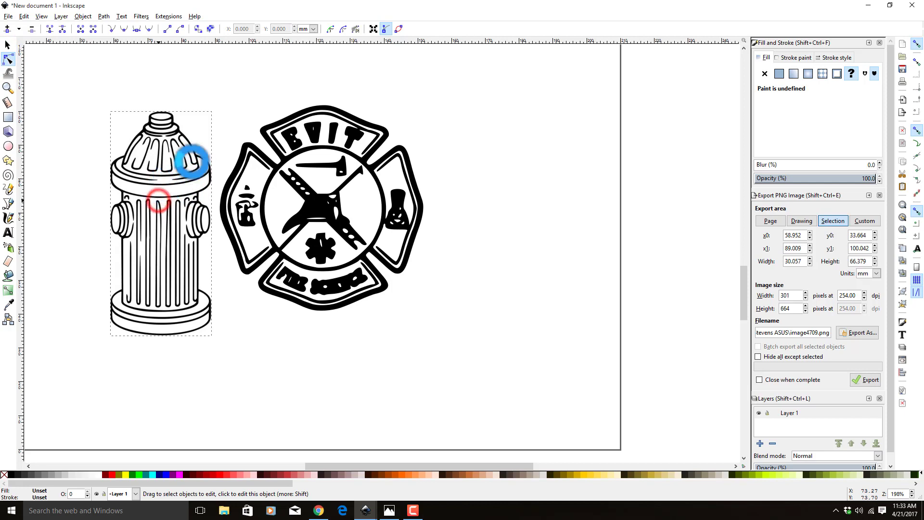
pyautogui.click(187, 172)
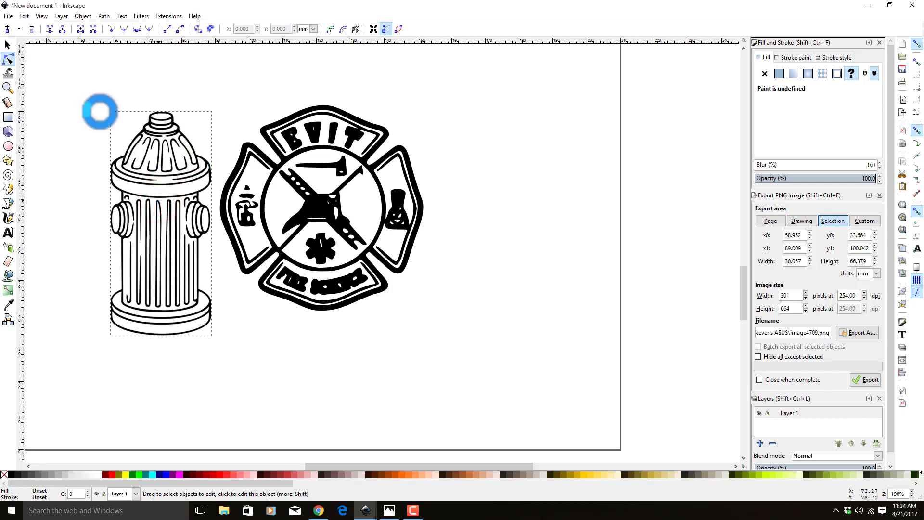
pyautogui.click(177, 179)
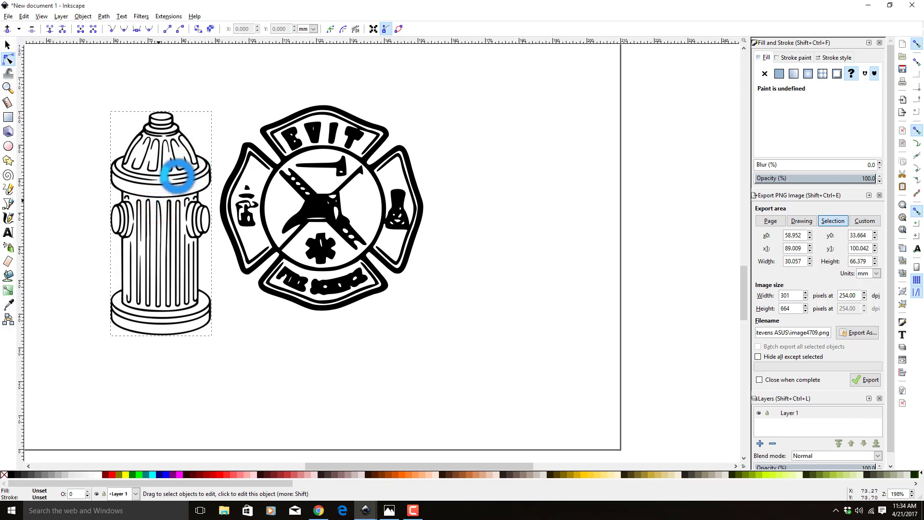
pyautogui.click(206, 257)
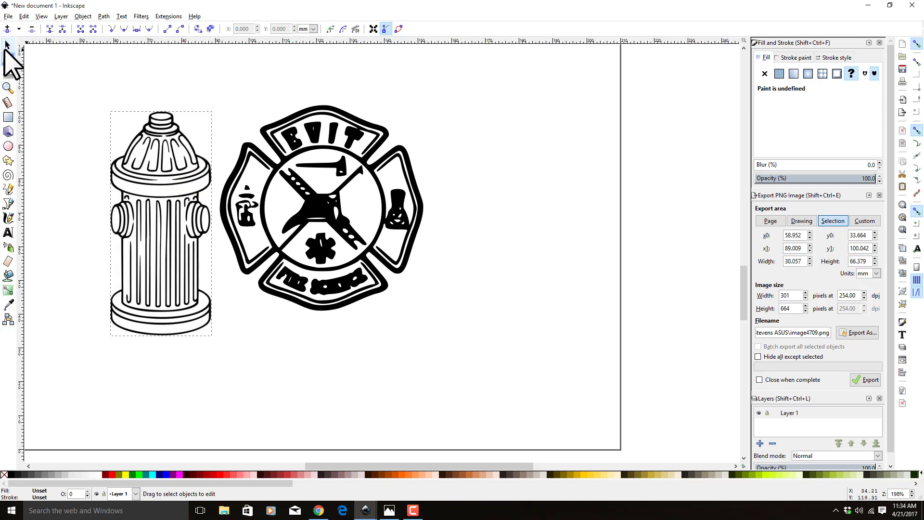
pyautogui.click(6, 46)
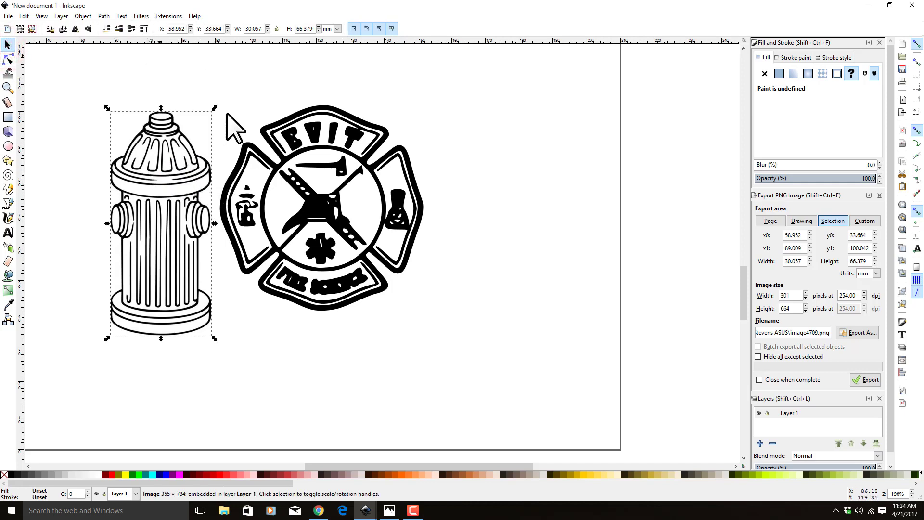
# Trace the imported hydrant bitmap in a single scan with brightness cutoff at a threshold of 0.680.
pyautogui.click(92, 18)
pyautogui.moveTo(103, 17)
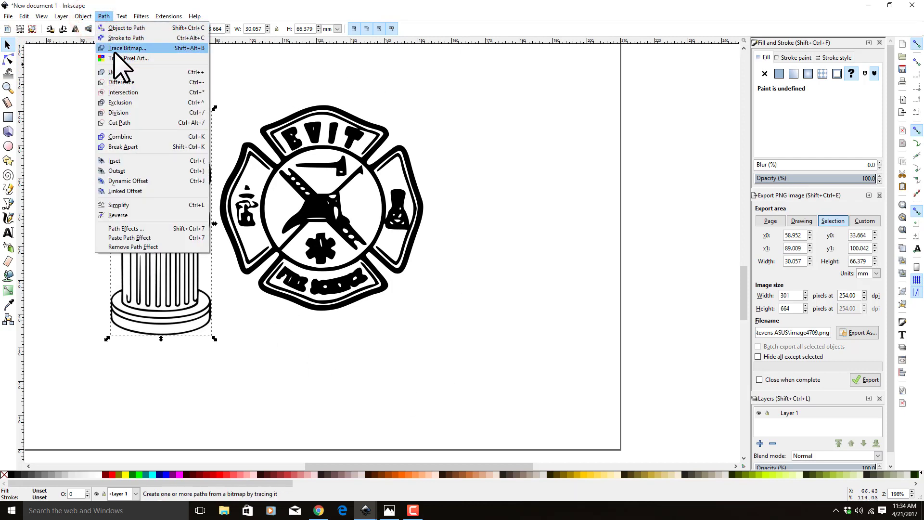
pyautogui.click(116, 48)
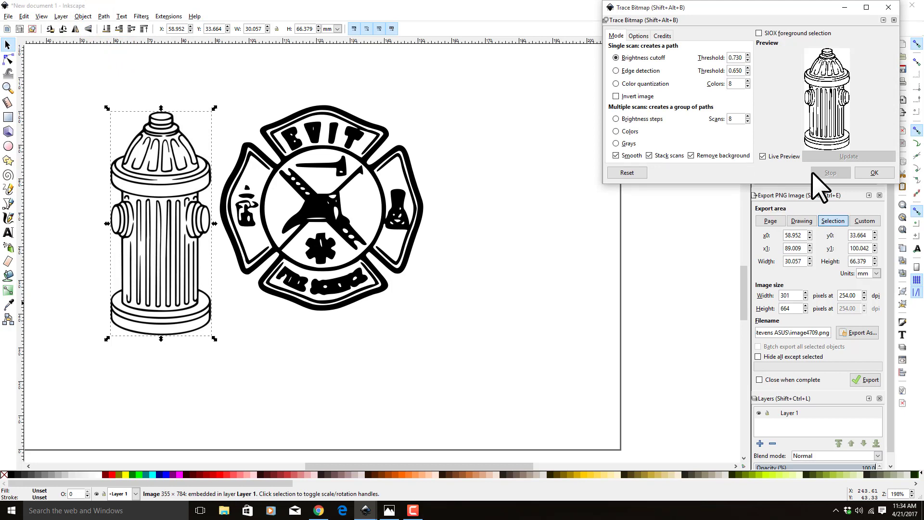
pyautogui.click(748, 61)
pyautogui.click(748, 61)
pyautogui.click(874, 172)
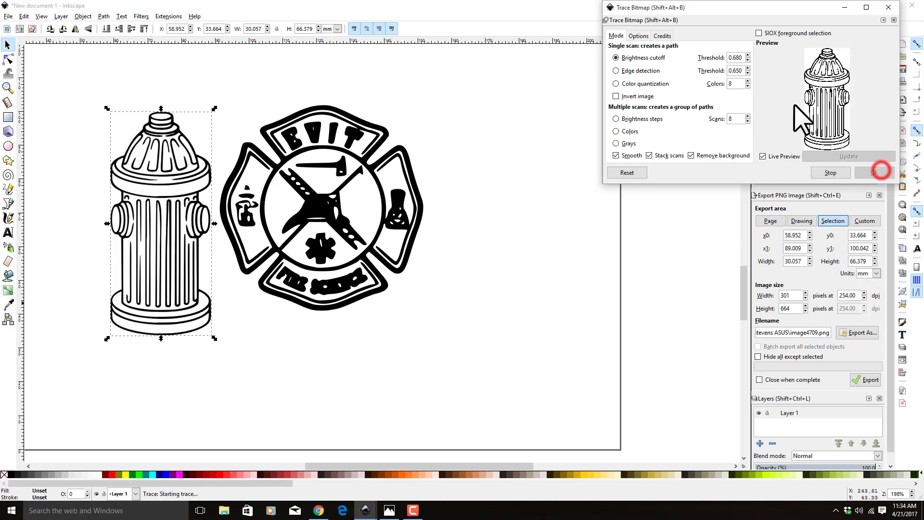
pyautogui.click(890, 8)
# Move the traced hydrant to the right of the emblem and delete the original hydrant bitmap.
pyautogui.moveTo(174, 231)
pyautogui.mouseDown()
pyautogui.moveTo(512, 274)
pyautogui.moveTo(525, 245)
pyautogui.mouseUp()
pyautogui.click(150, 195)
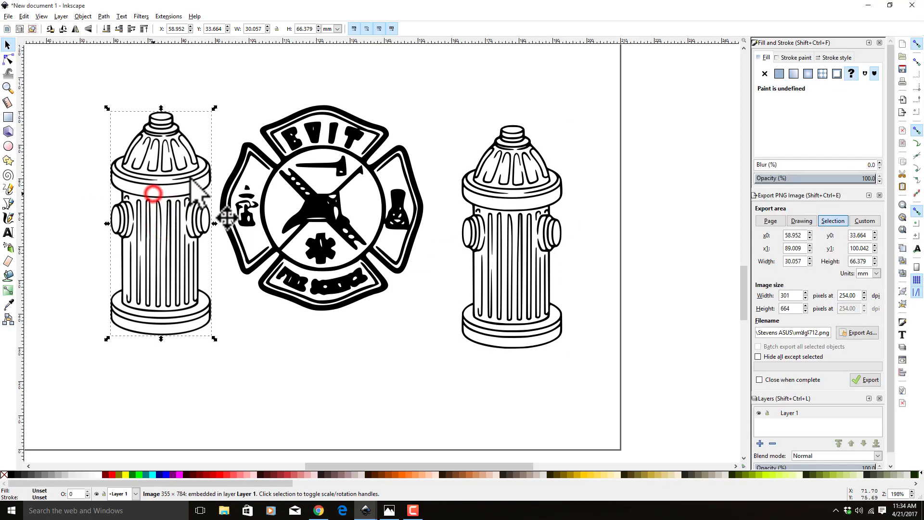
pyautogui.press('Delete')
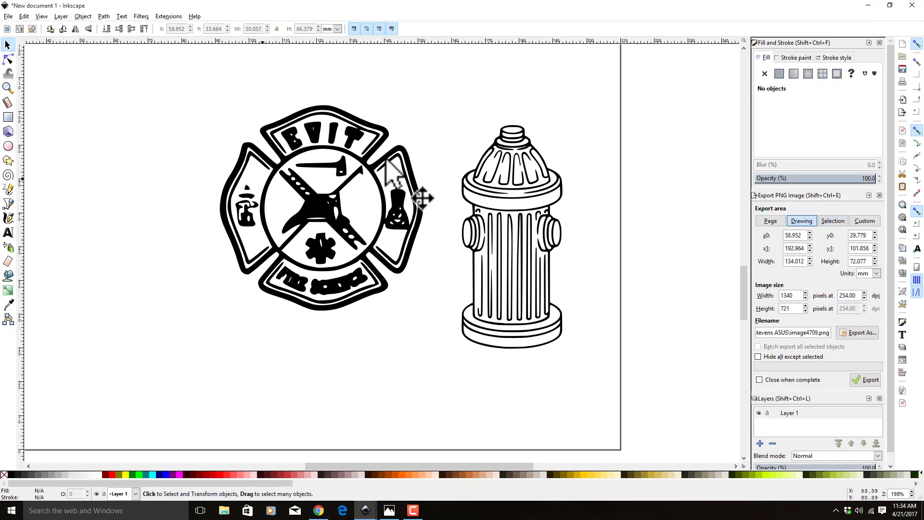
# Lock the traced hydrant's proportions, scale it to about 5.5 by 12.2 mm and place it clear of the emblem on its left.
pyautogui.click(503, 180)
pyautogui.click(274, 28)
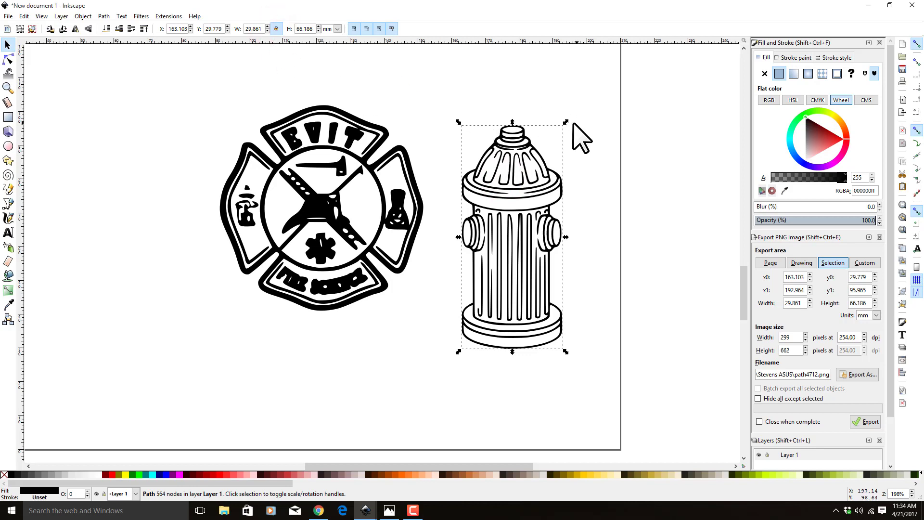
pyautogui.moveTo(532, 218); pyautogui.dragTo(245, 207)
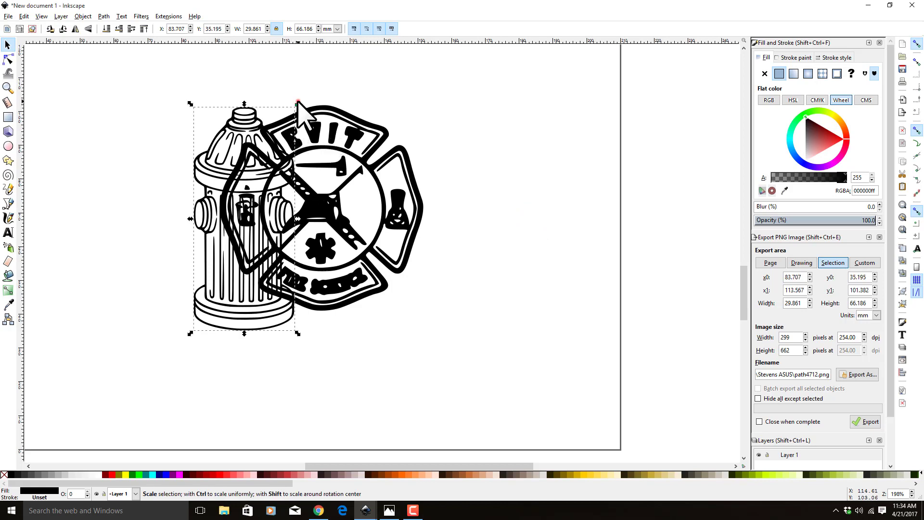
pyautogui.moveTo(297, 104); pyautogui.dragTo(249, 194)
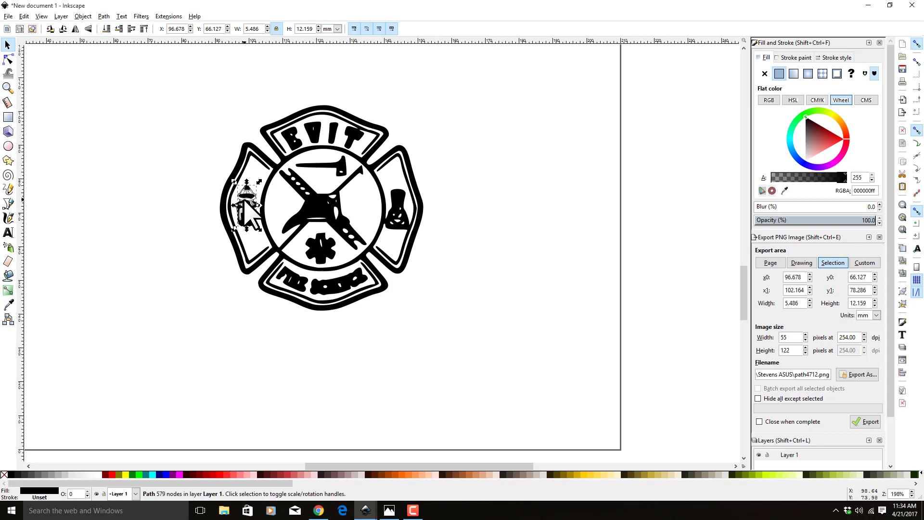
pyautogui.moveTo(226, 212)
pyautogui.mouseDown()
pyautogui.moveTo(200, 227)
pyautogui.moveTo(241, 202)
pyautogui.moveTo(281, 200)
pyautogui.moveTo(223, 209)
pyautogui.mouseUp()
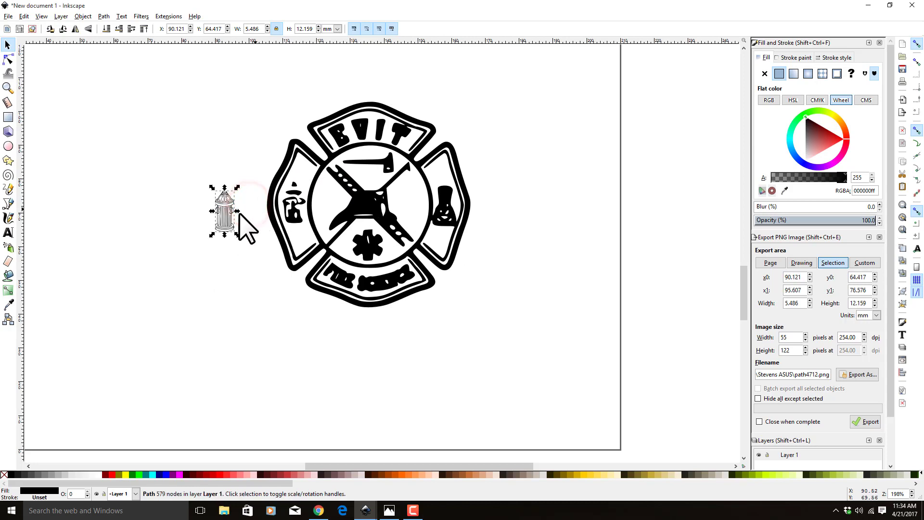
# Edit the emblem path by nodes and delete all nodes of the old hydrant's outer body outline.
pyautogui.click(7, 58)
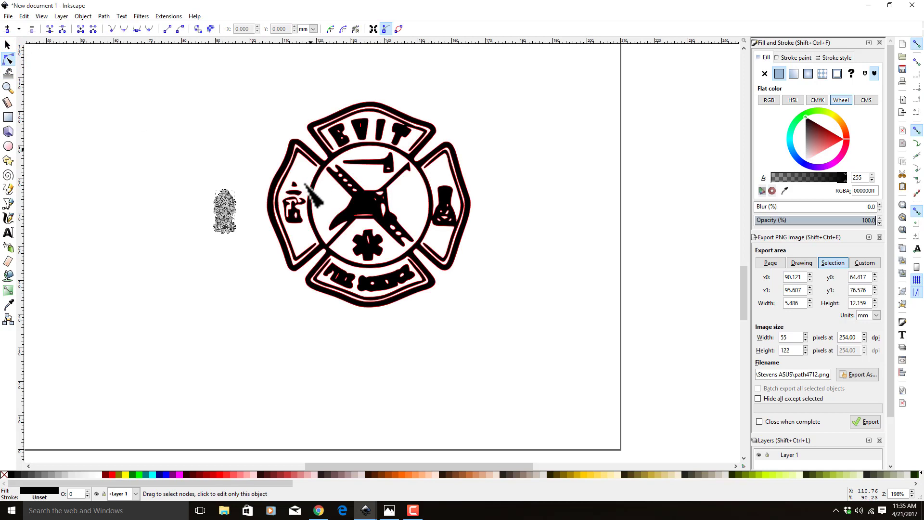
pyautogui.click(291, 206)
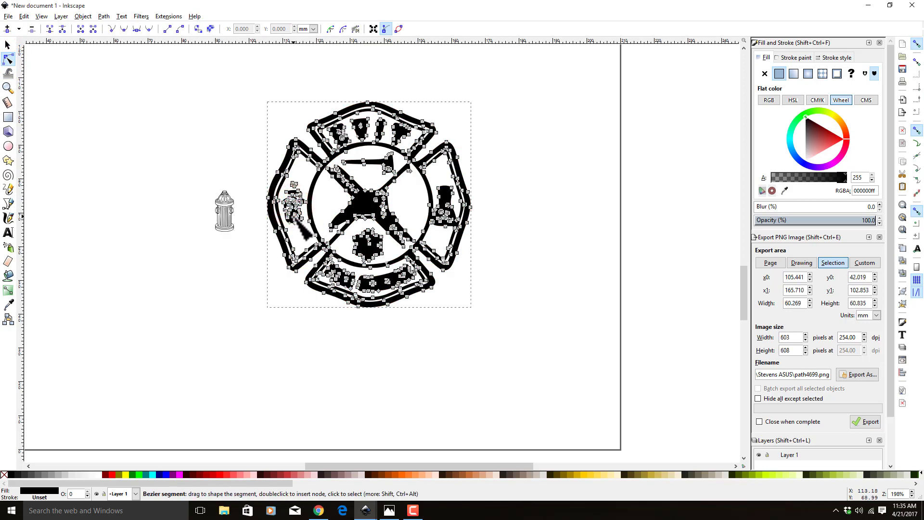
pyautogui.scroll(2, 290, 212)
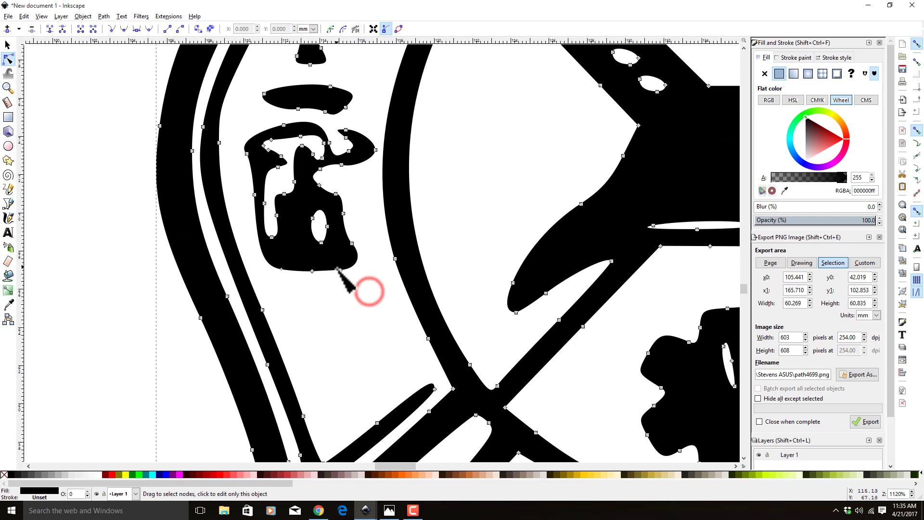
pyautogui.click(340, 270)
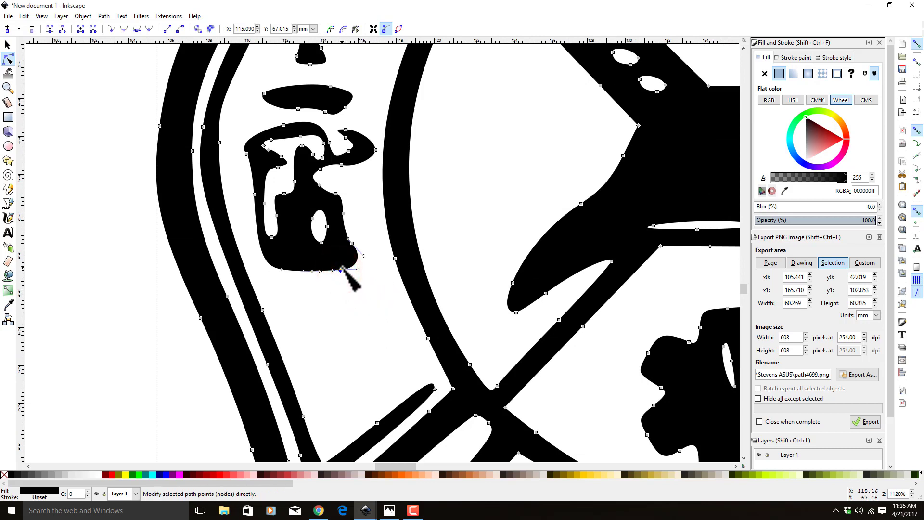
pyautogui.hotkey('ctrl', 'a')
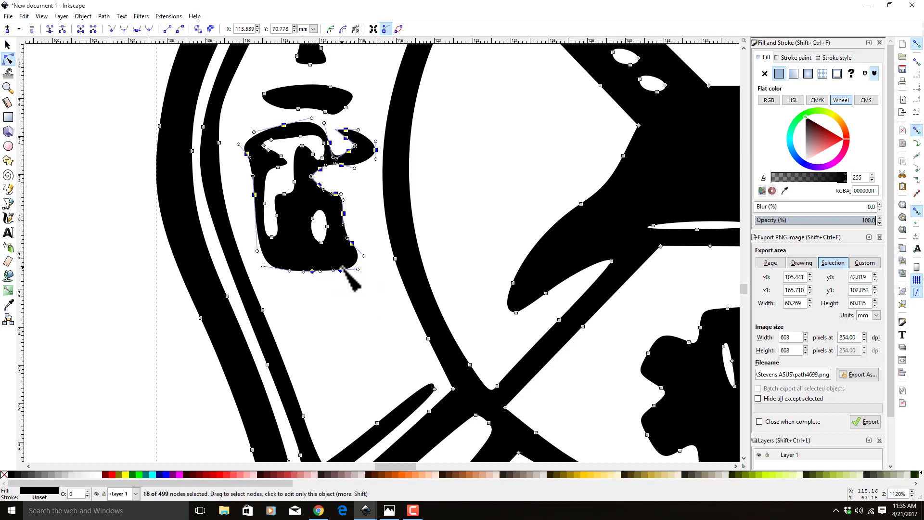
pyautogui.press('Delete')
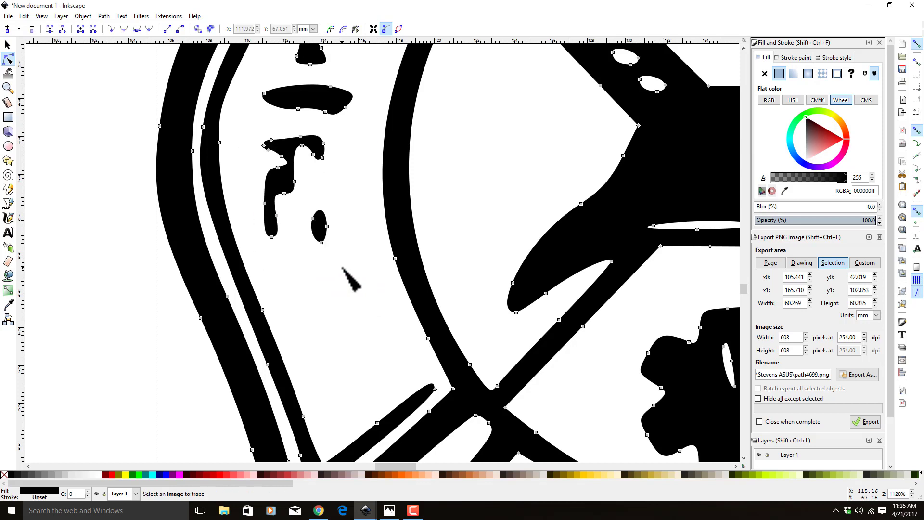
# Delete the two leftover inner shapes of the old hydrant's body from the emblem path.
pyautogui.click(324, 235)
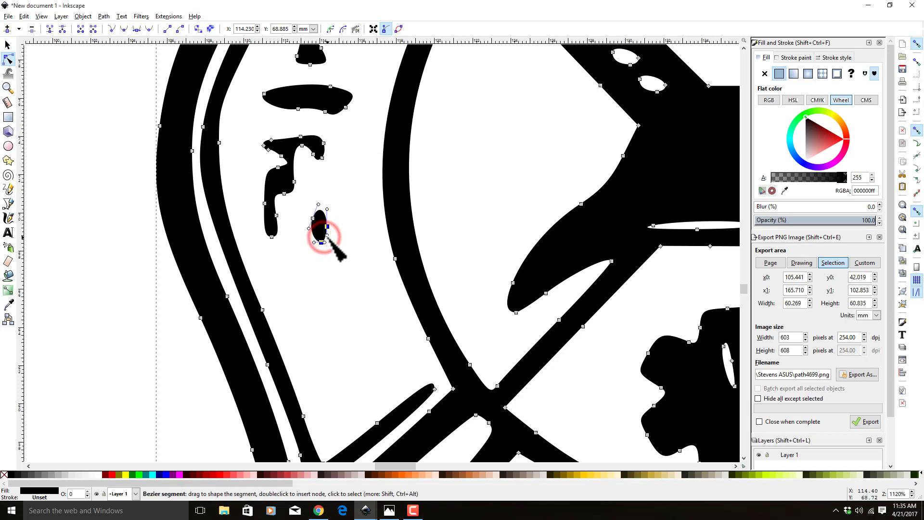
pyautogui.keyDown('shift'); pyautogui.click(328, 235); pyautogui.keyUp('shift')
pyautogui.press('Delete')
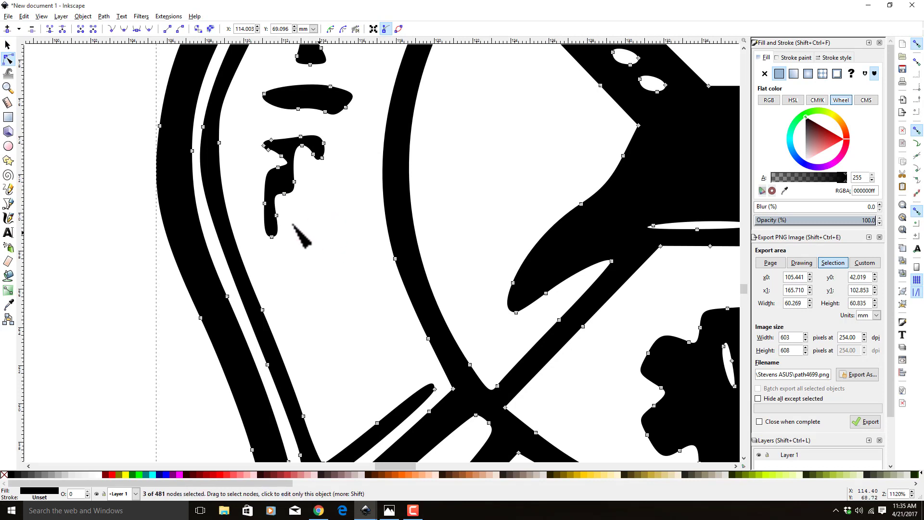
pyautogui.click(276, 215)
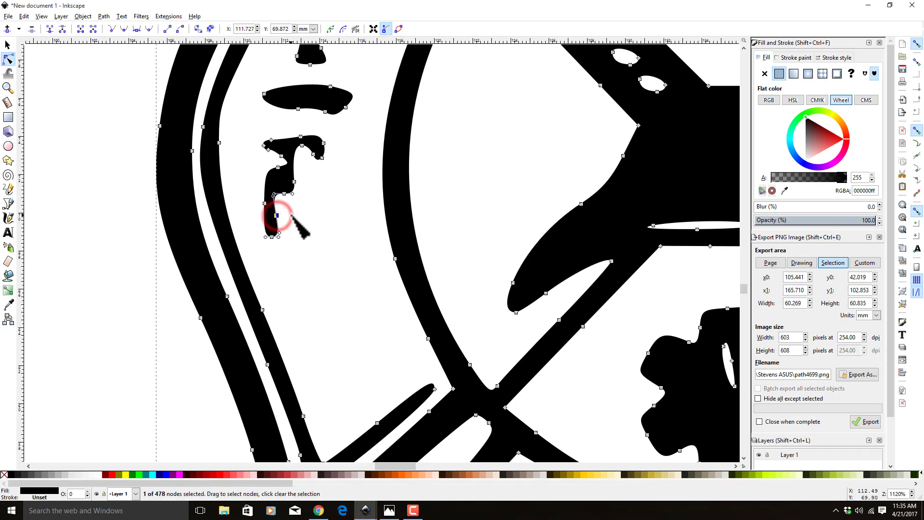
pyautogui.press('Delete')
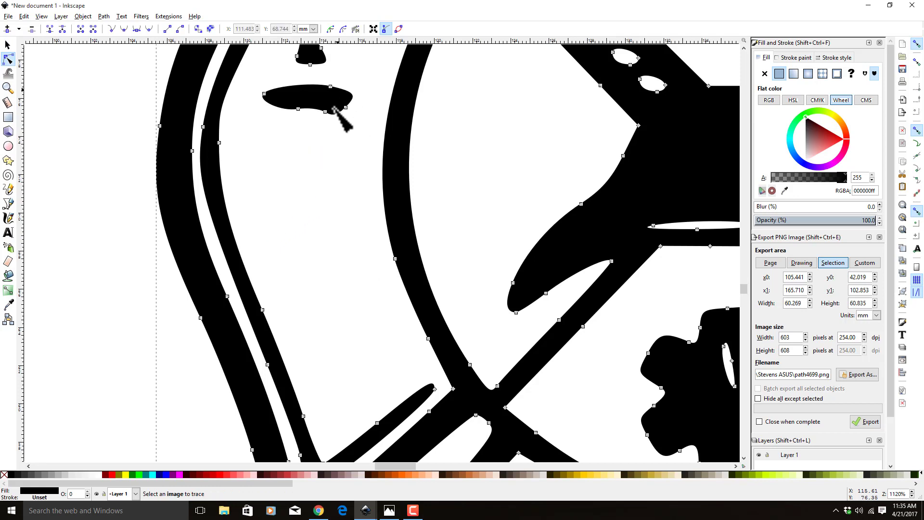
# Delete the old hydrant's flat cap shape and the small shape above it from the emblem path.
pyautogui.click(345, 108)
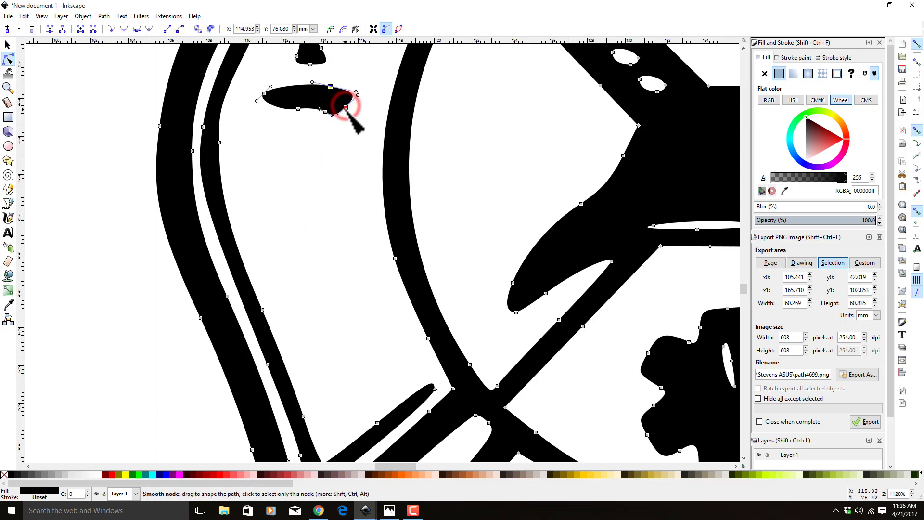
pyautogui.press('Delete')
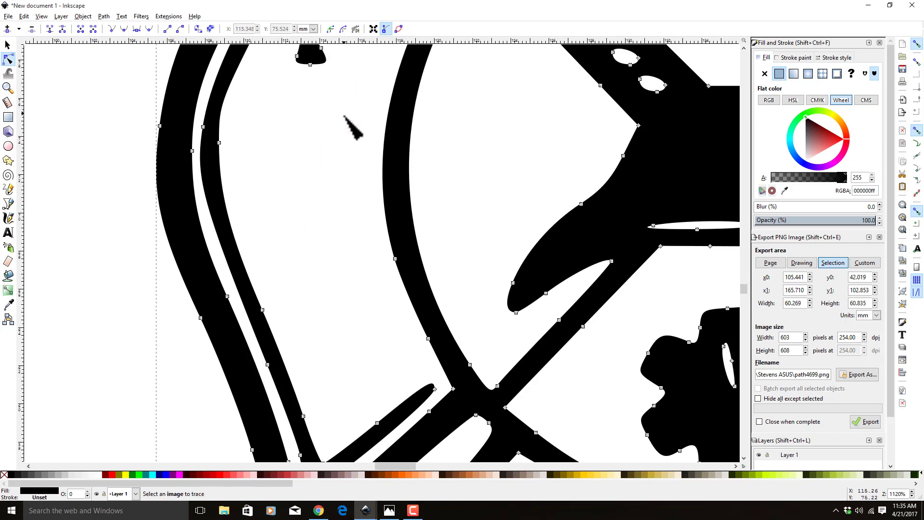
pyautogui.click(310, 64)
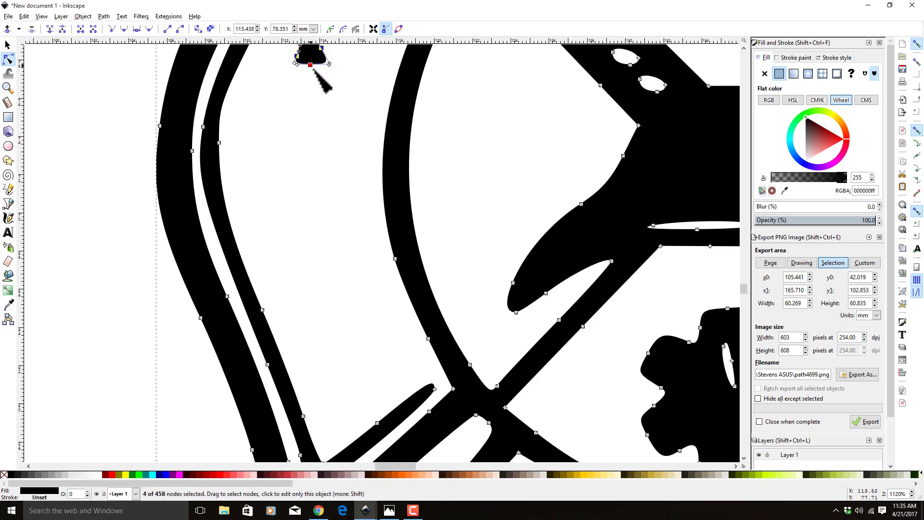
pyautogui.scroll(-3, 332, 115)
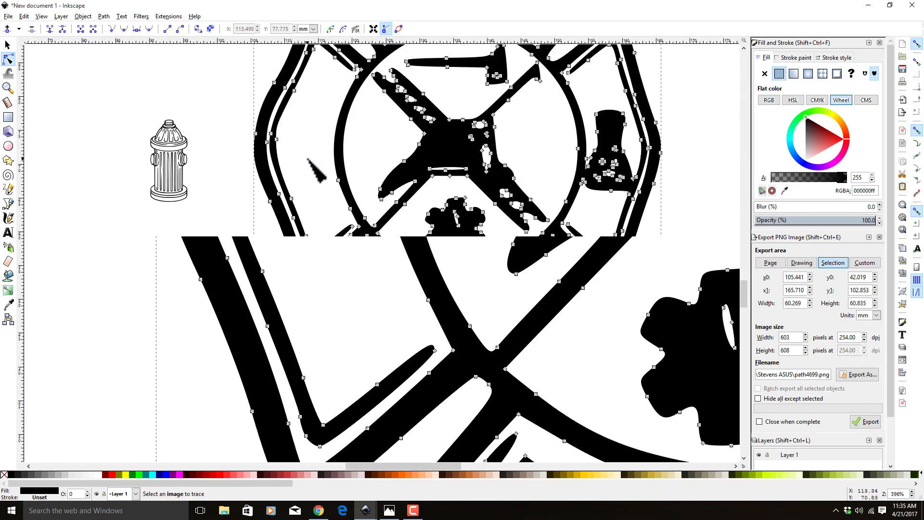
pyautogui.moveTo(323, 178); pyautogui.dragTo(334, 205)
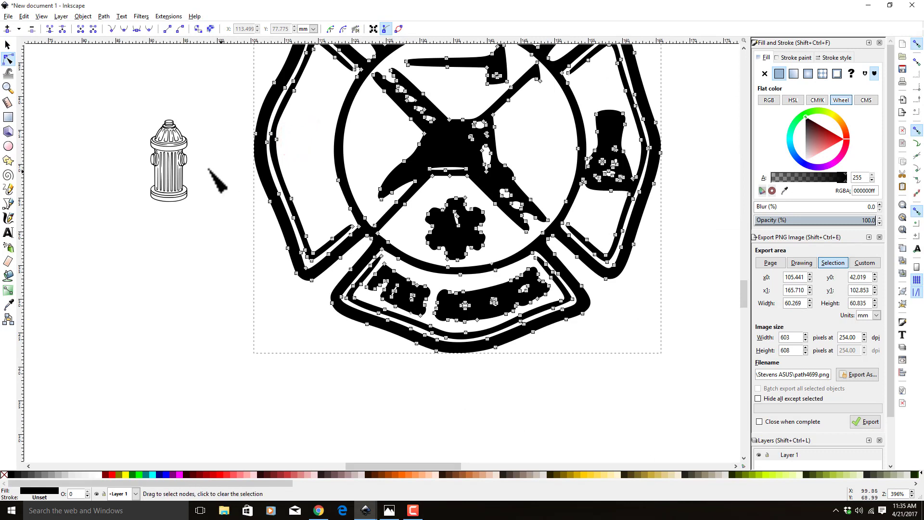
# Move the new traced hydrant into the emblem's empty left panel and deselect it.
pyautogui.click(8, 44)
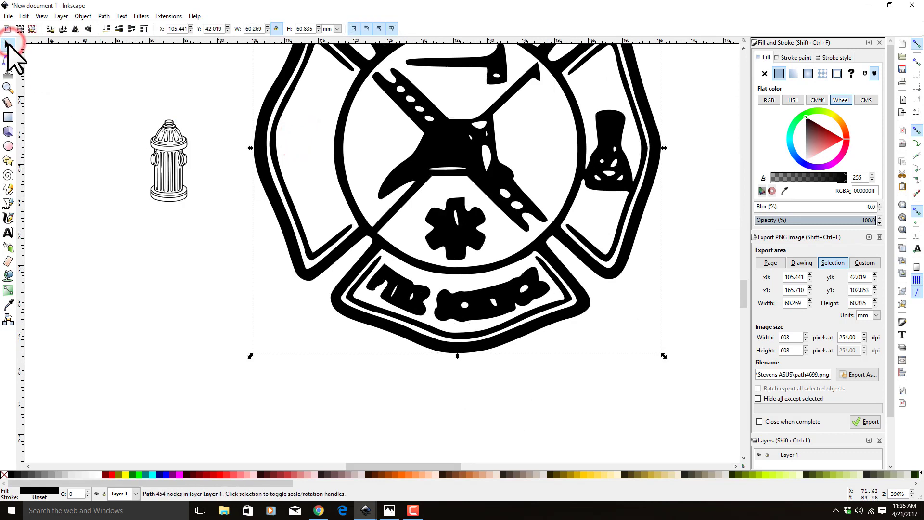
pyautogui.moveTo(168, 159); pyautogui.dragTo(313, 148)
pyautogui.click(221, 174)
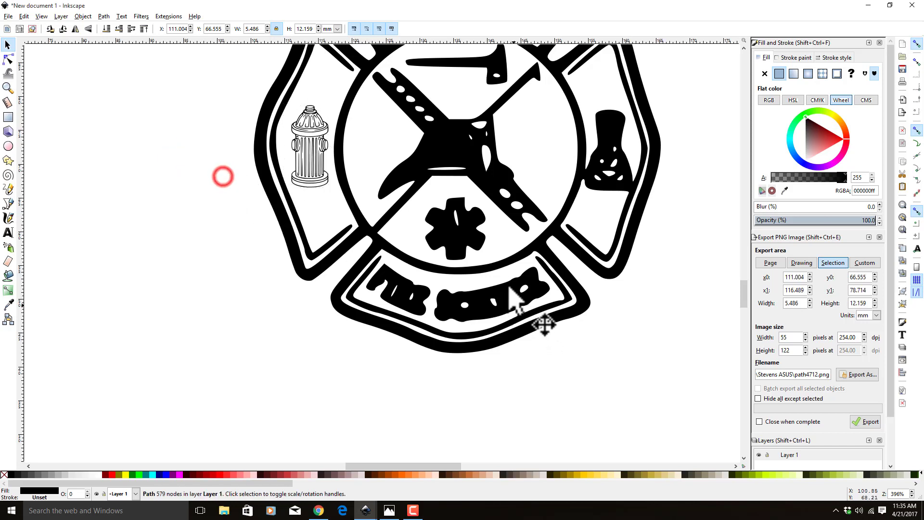
# Add the text "FIRE SCIENCE" beside the emblem and set its font size to 12.
pyautogui.scroll(-1, 509, 277)
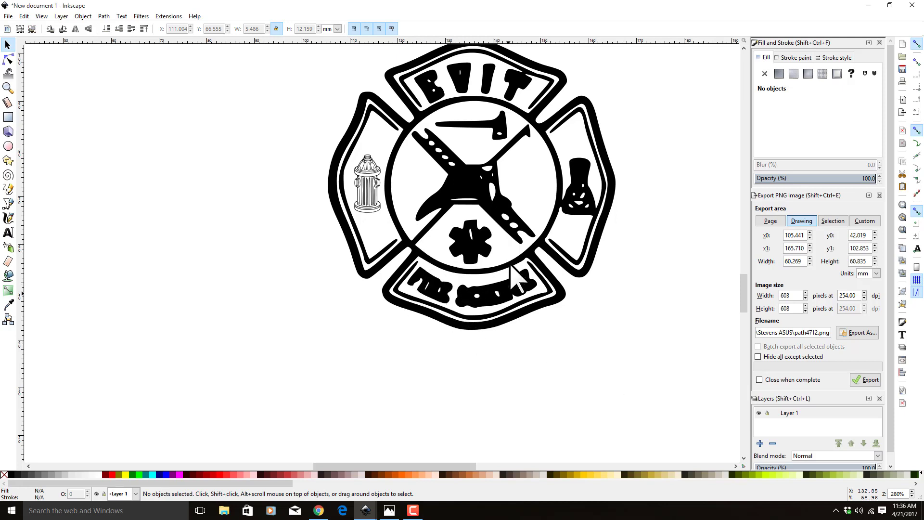
pyautogui.scroll(1, 631, 354)
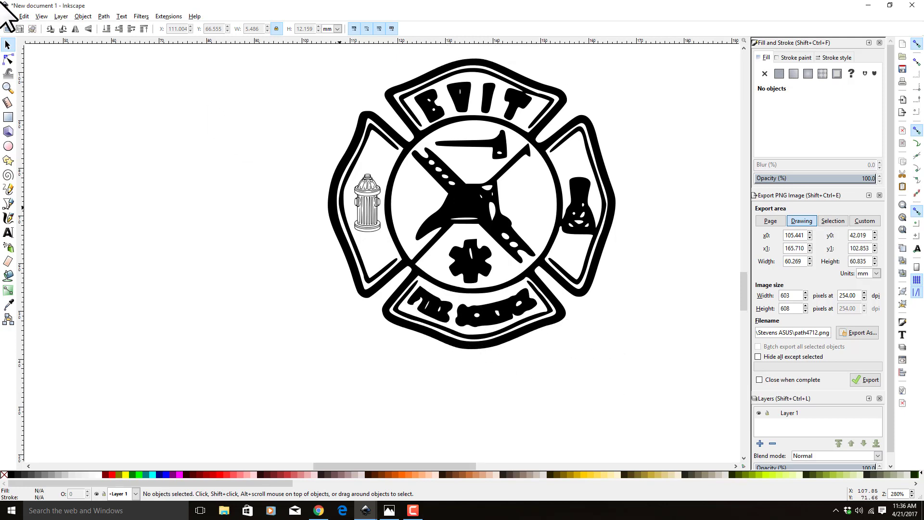
pyautogui.click(8, 232)
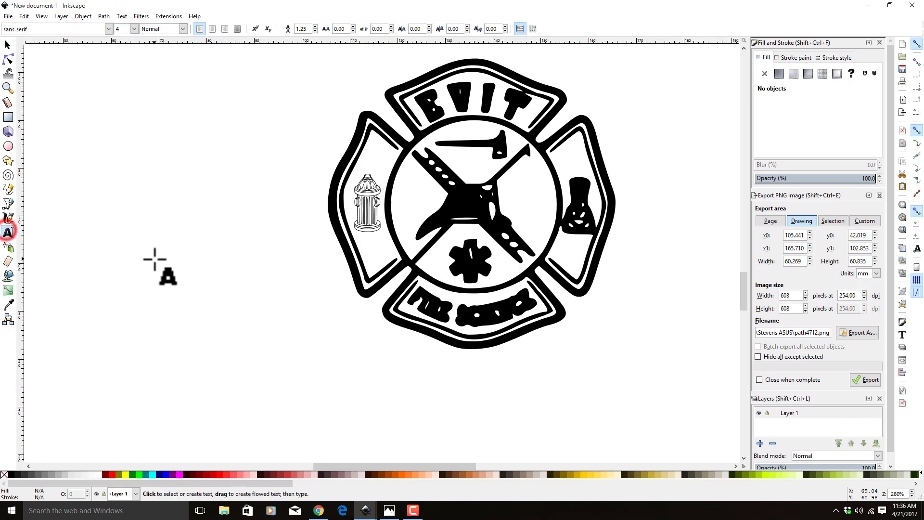
pyautogui.click(193, 295)
pyautogui.click(193, 291)
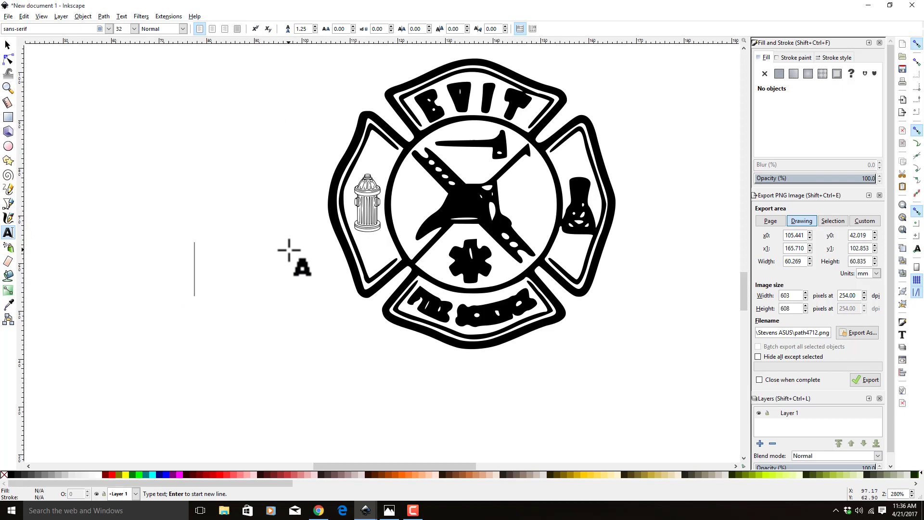
pyautogui.write('F')
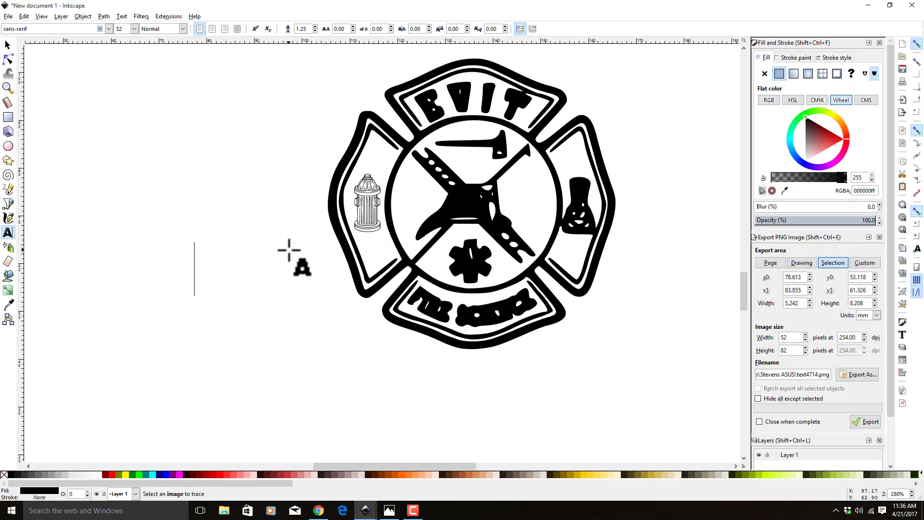
pyautogui.write('FIRE SCIENCE')
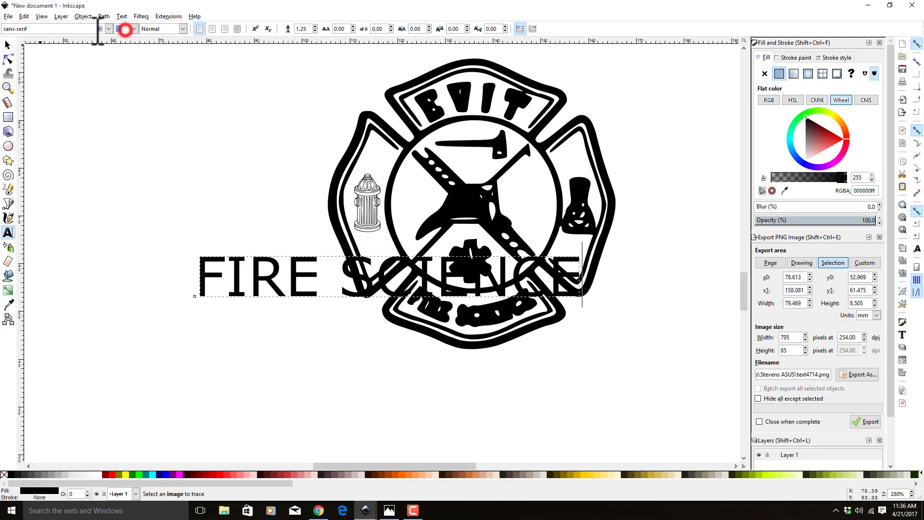
pyautogui.write('12')
pyautogui.press('Return')
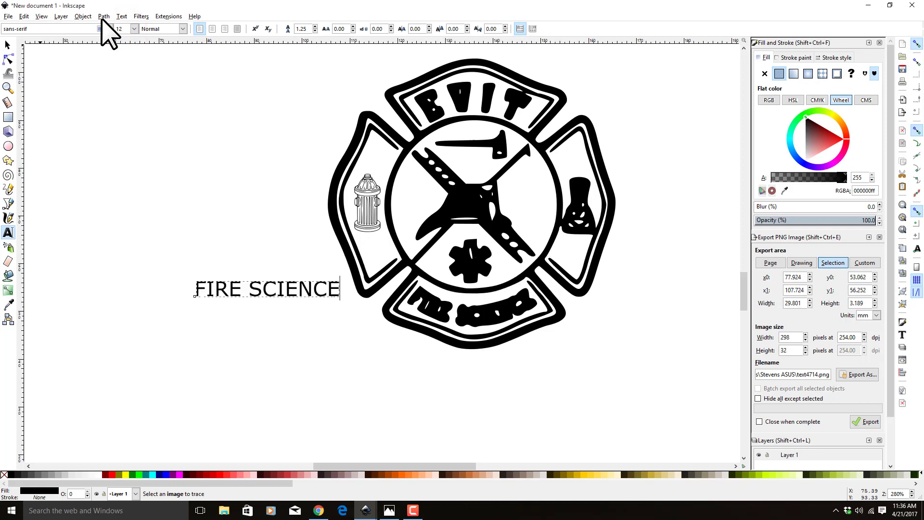
# Move the FIRE SCIENCE text below the emblem's lower panel and deselect it.
pyautogui.click(7, 45)
pyautogui.moveTo(291, 288); pyautogui.dragTo(416, 390)
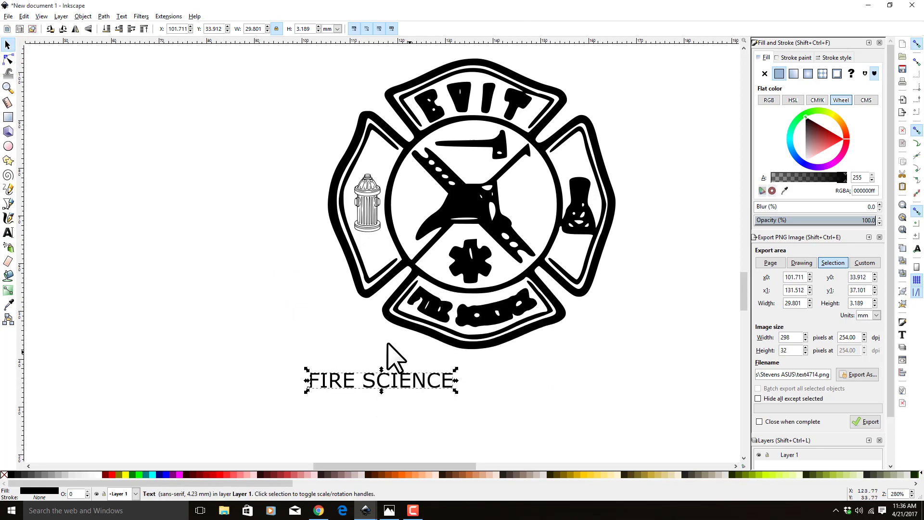
pyautogui.click(388, 345)
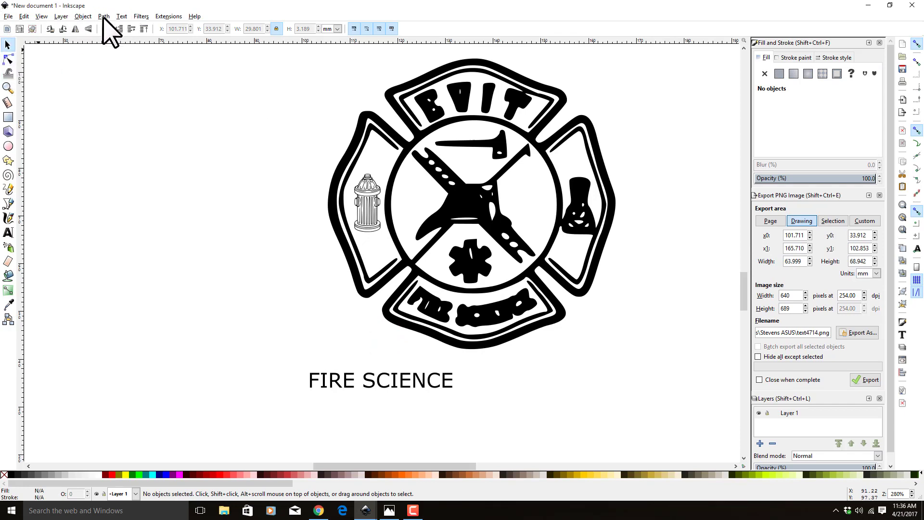
# Draw a straight line about 25 mm long across the old lettering in the emblem's lower panel.
pyautogui.click(7, 203)
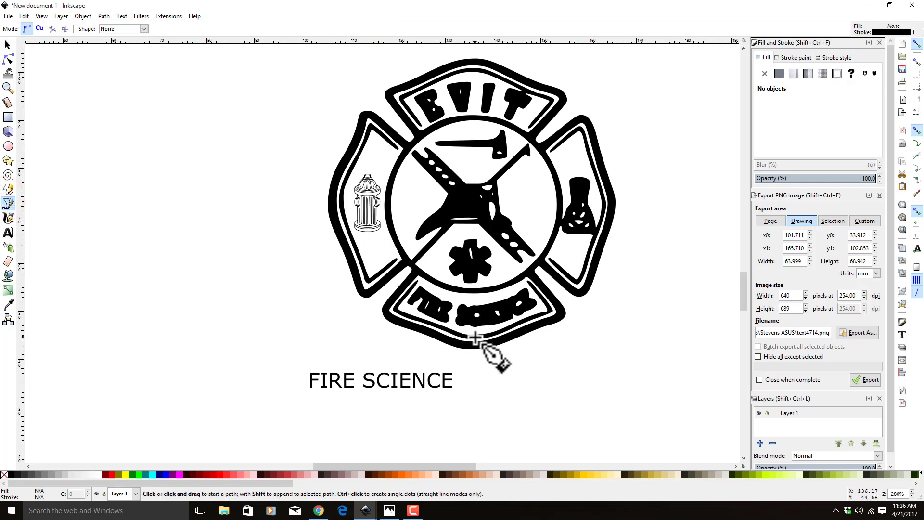
pyautogui.scroll(3, 474, 338)
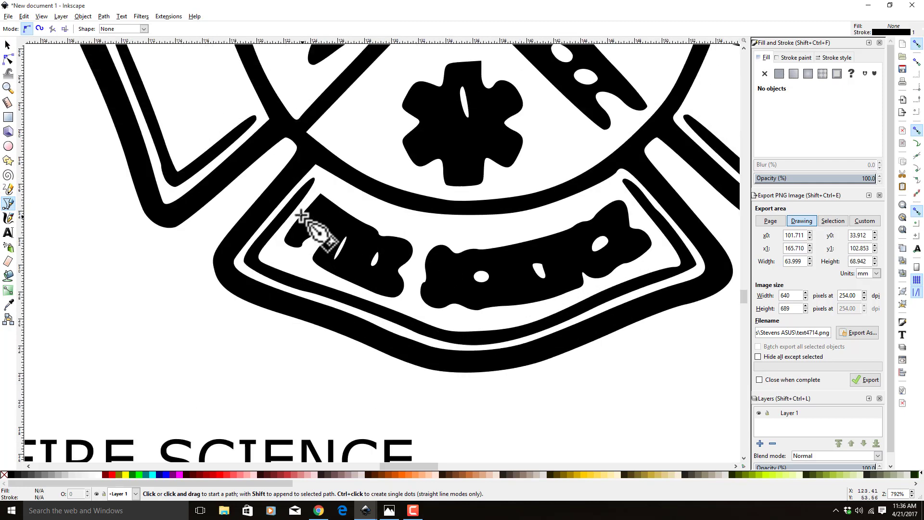
pyautogui.click(300, 214)
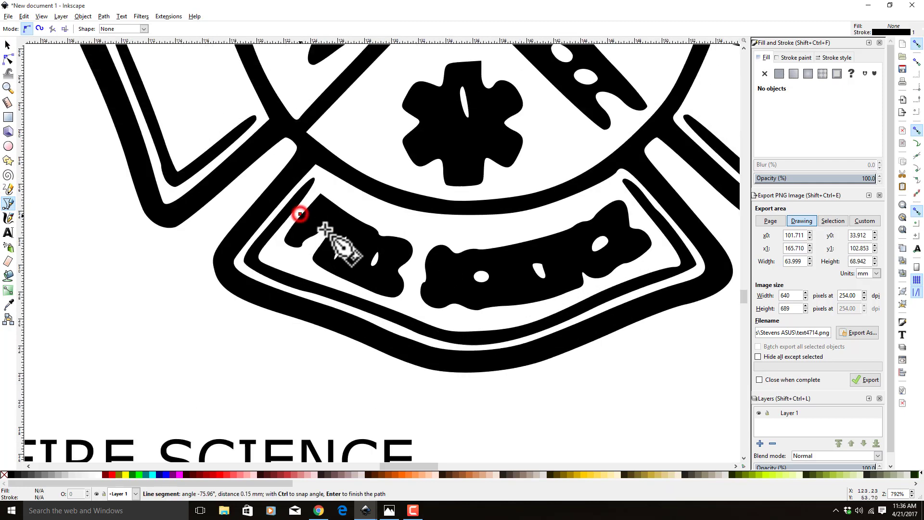
pyautogui.click(635, 222)
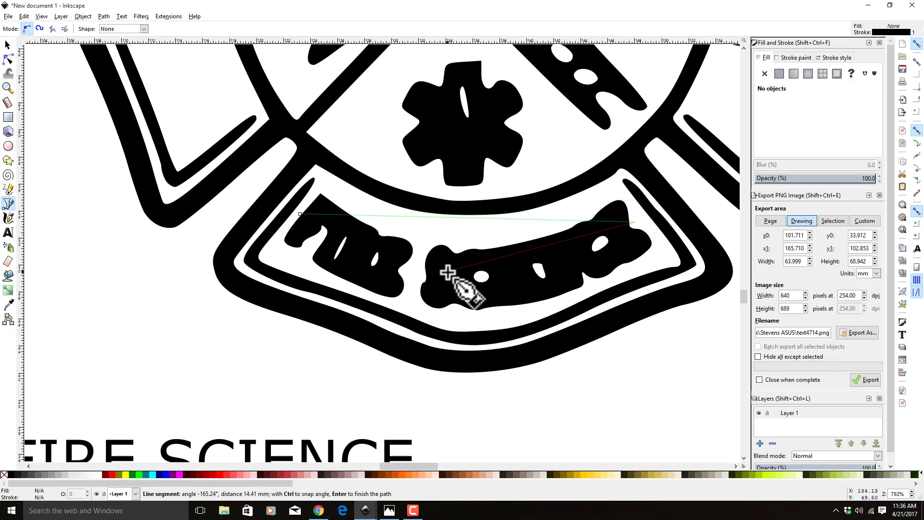
pyautogui.press('Return')
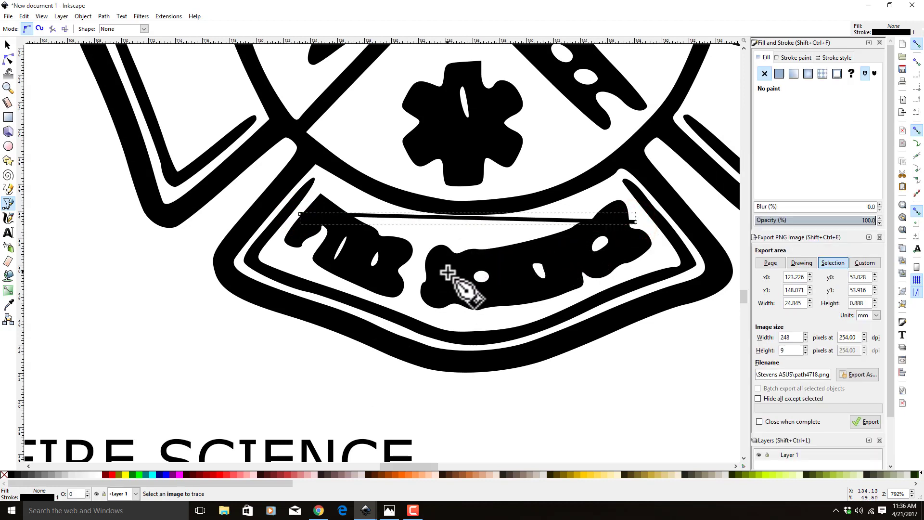
# Insert a node midway along the new line and pull it down to form a V across the lower panel.
pyautogui.click(7, 45)
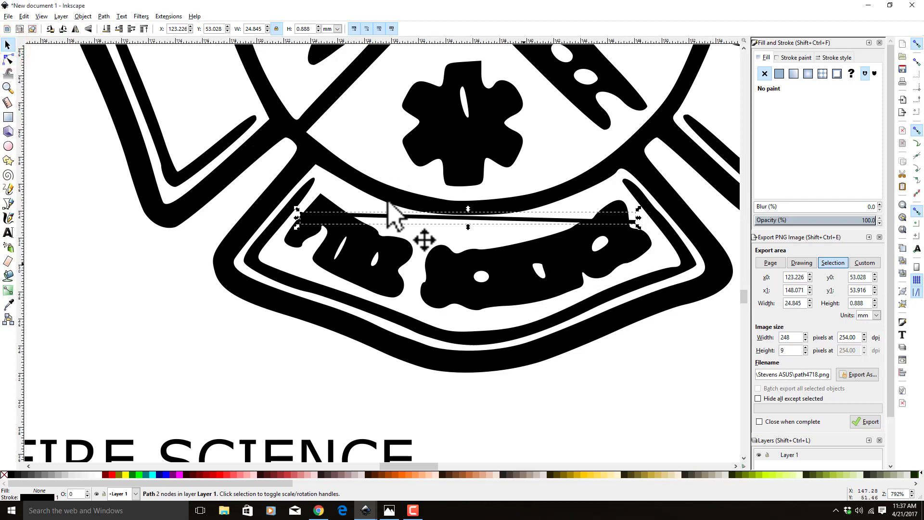
pyautogui.click(12, 59)
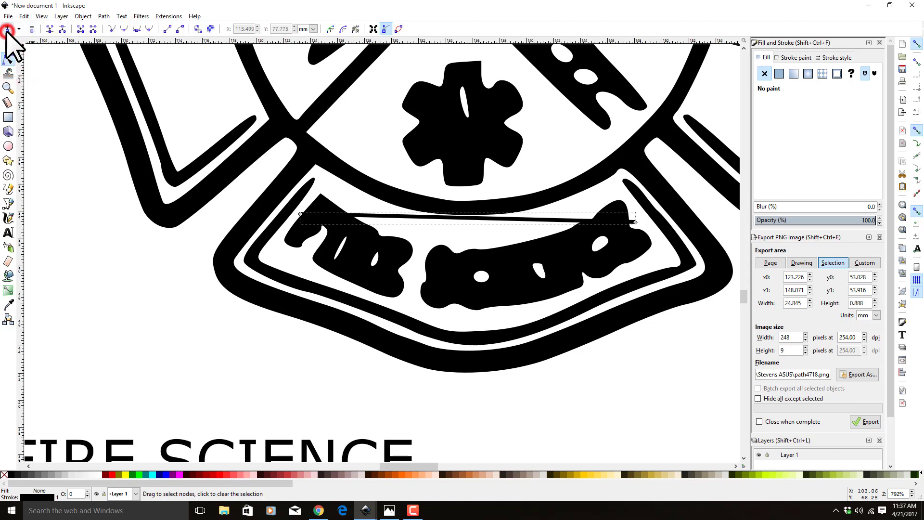
pyautogui.click(300, 214)
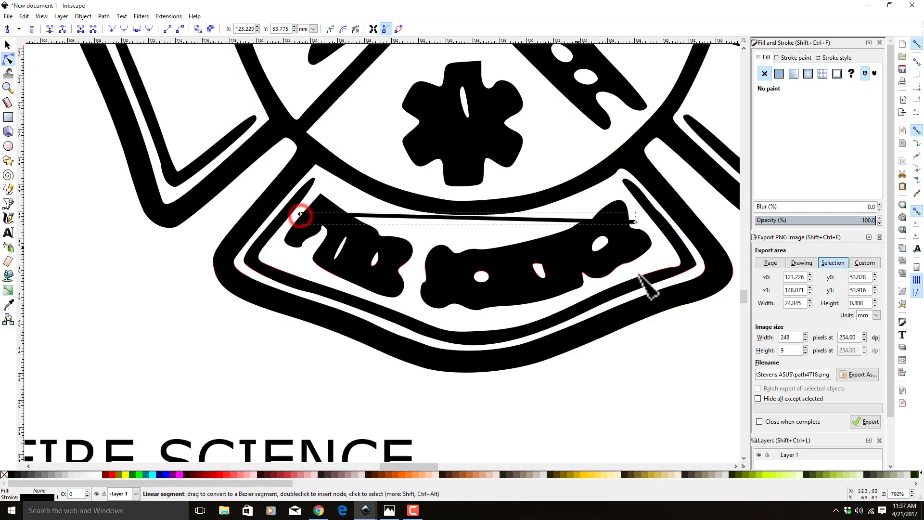
pyautogui.keyDown('shift'); pyautogui.click(636, 222); pyautogui.keyUp('shift')
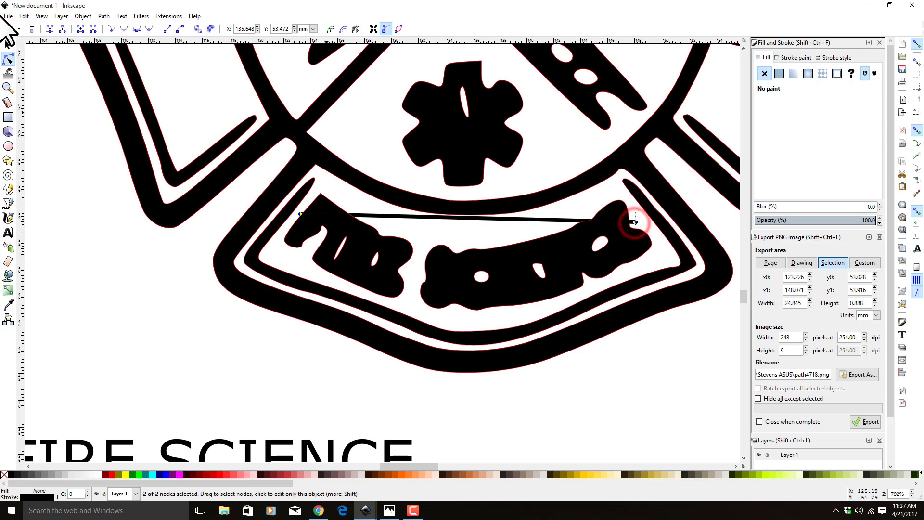
pyautogui.click(7, 25)
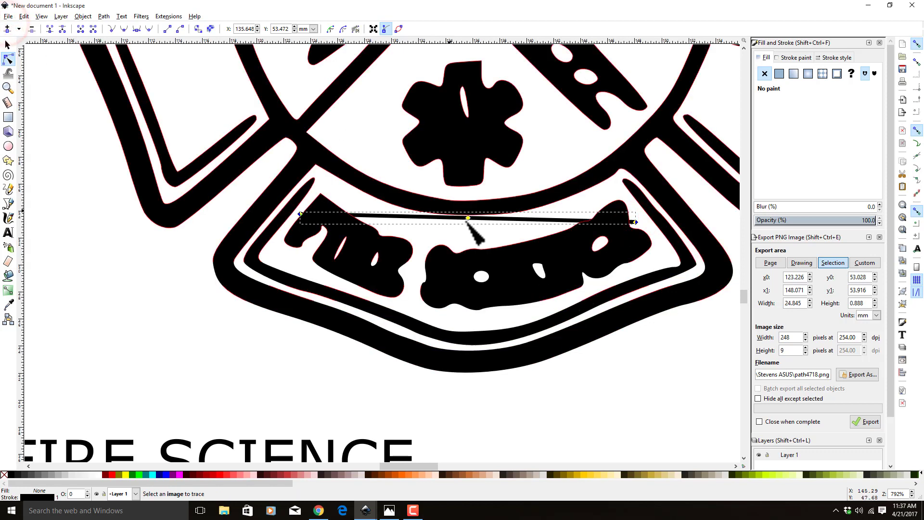
pyautogui.moveTo(468, 217); pyautogui.dragTo(446, 291)
# Nudge the V-shaped line's two end nodes and middle node to even out its shape across the lower panel.
pyautogui.click(463, 237)
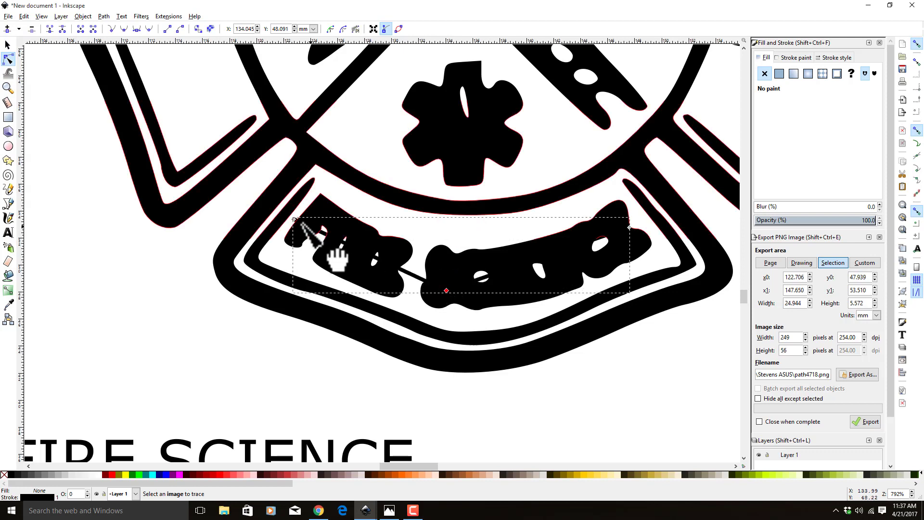
pyautogui.moveTo(292, 220); pyautogui.dragTo(297, 218)
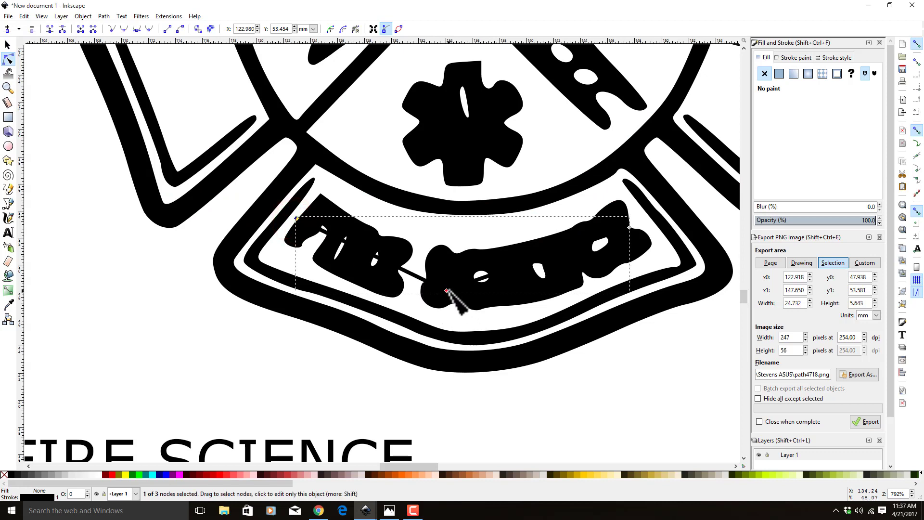
pyautogui.moveTo(446, 290); pyautogui.dragTo(445, 284)
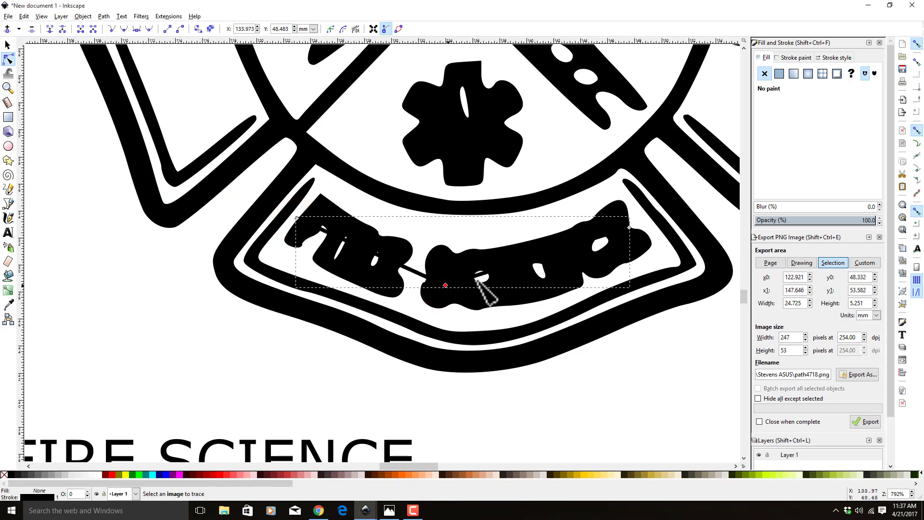
pyautogui.moveTo(630, 227); pyautogui.dragTo(634, 225)
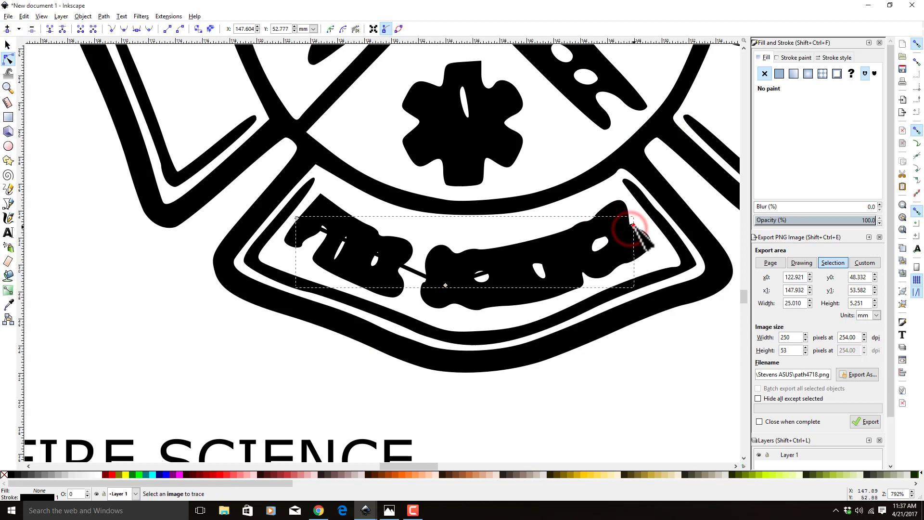
# Make the line's middle node symmetric and tilt its handles so the line becomes a smooth curve.
pyautogui.click(446, 285)
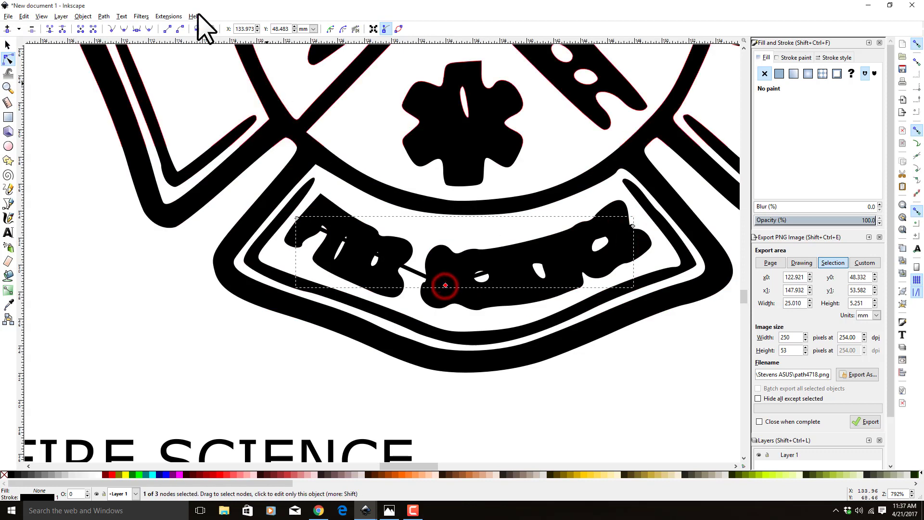
pyautogui.click(137, 30)
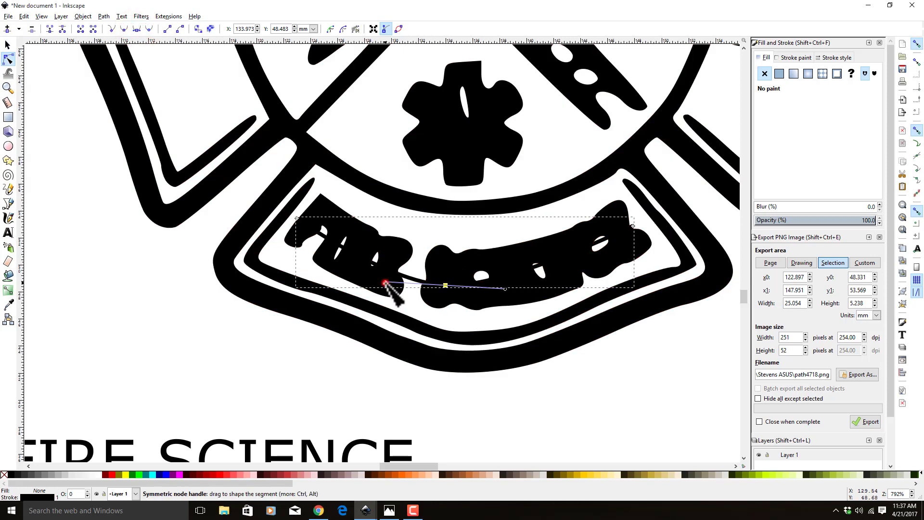
pyautogui.moveTo(385, 282); pyautogui.dragTo(385, 278)
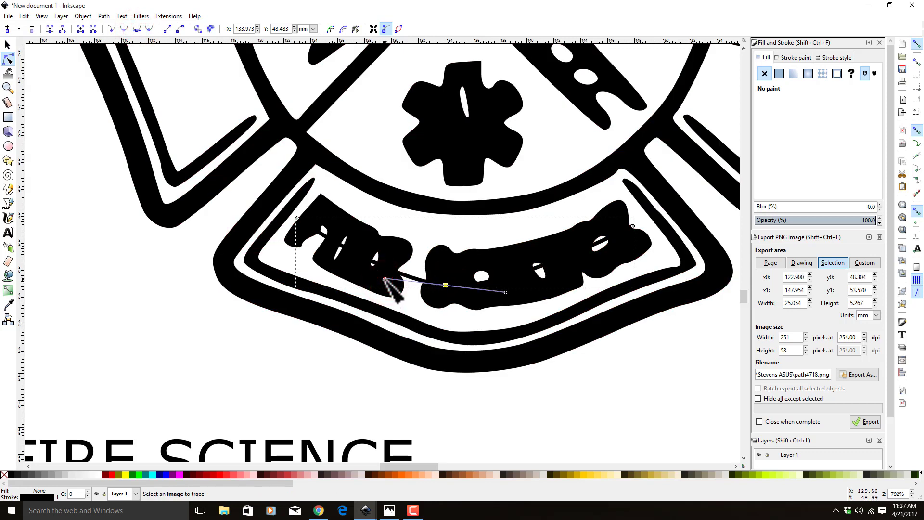
pyautogui.click(505, 292)
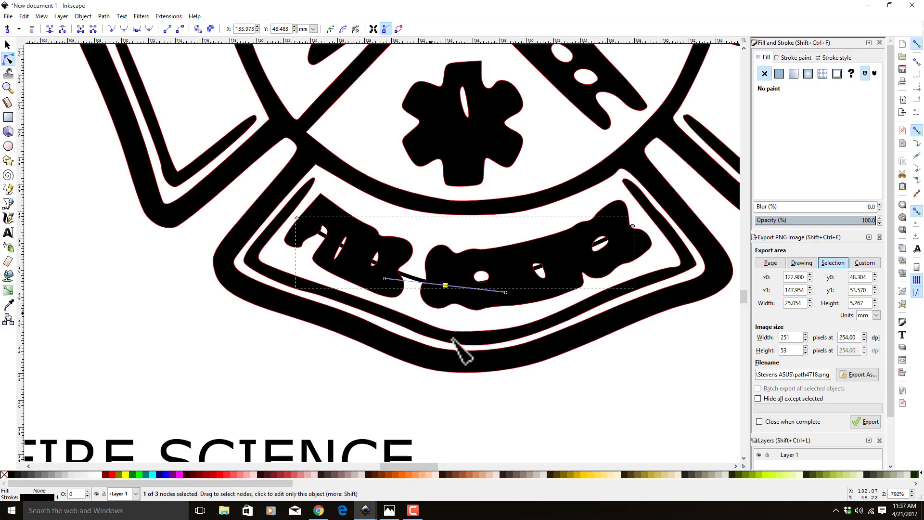
# Delete the traced SCIENCE lettering outline and its first leftover inner shape from the emblem path.
pyautogui.click(477, 318)
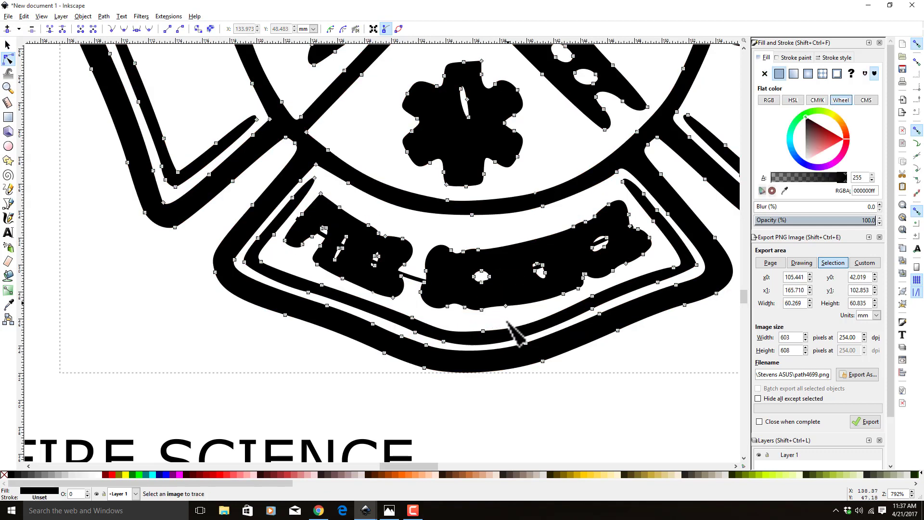
pyautogui.click(505, 306)
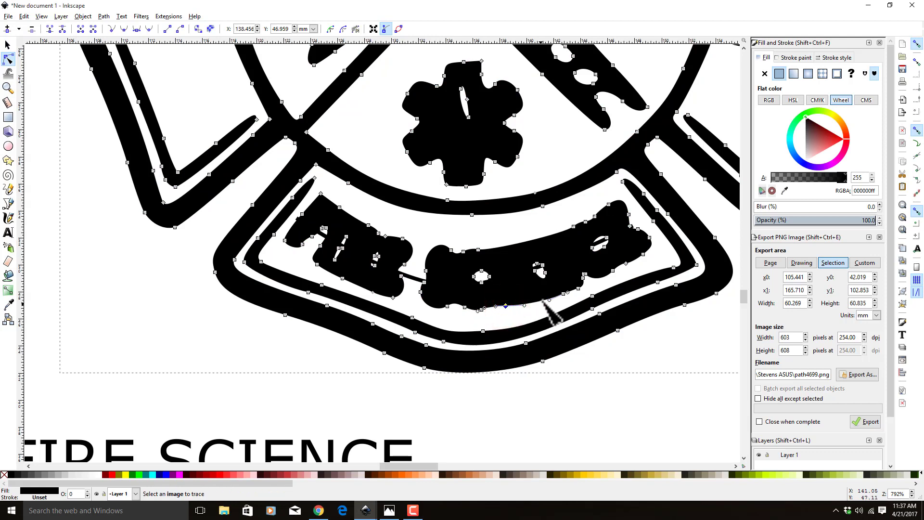
pyautogui.hotkey('ctrl', 'a')
pyautogui.press('Delete')
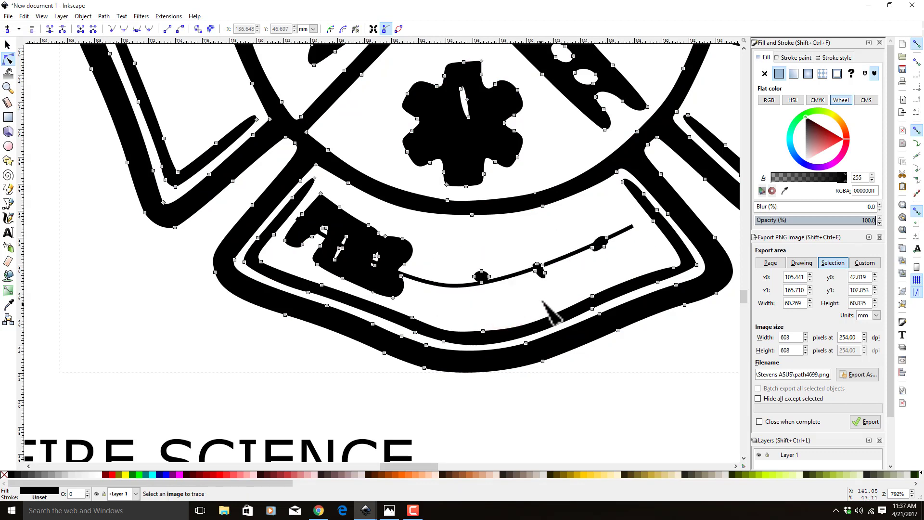
pyautogui.click(480, 274)
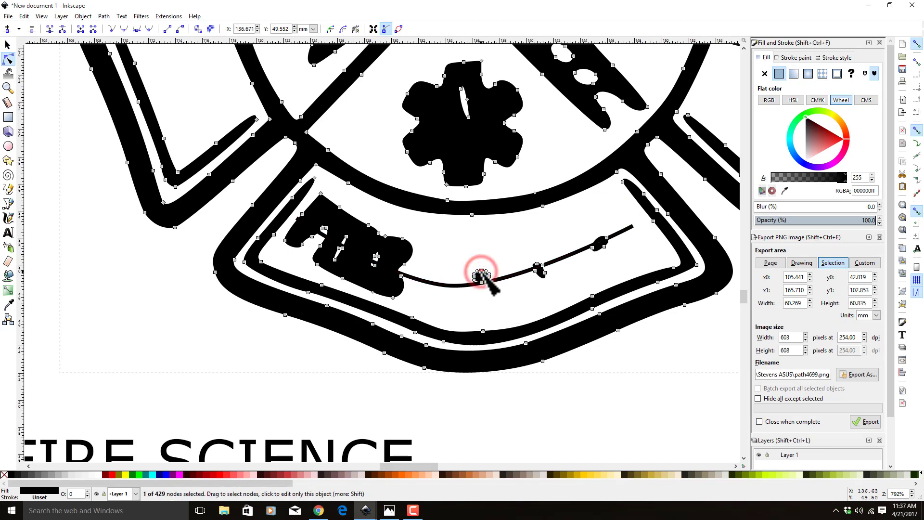
pyautogui.press('Delete')
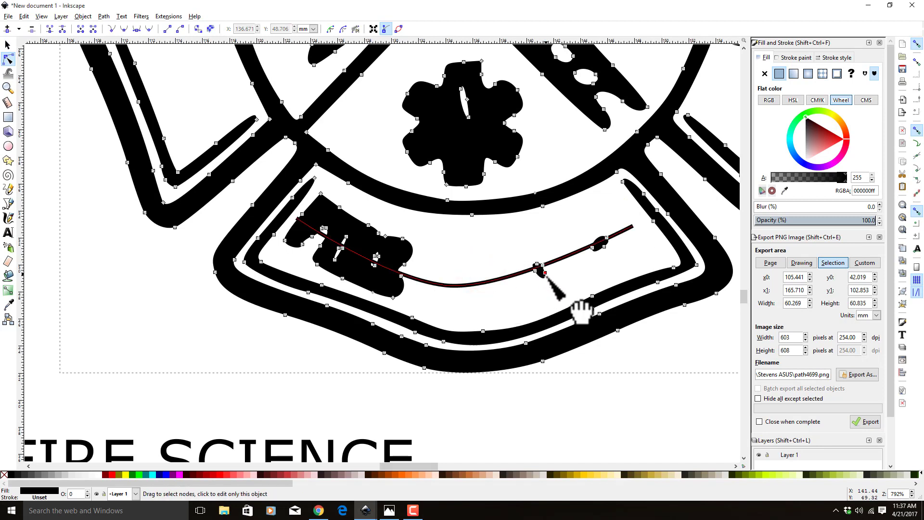
# Delete the two remaining inner shapes of the old SCIENCE lettering from the emblem path.
pyautogui.click(540, 267)
pyautogui.press('super')
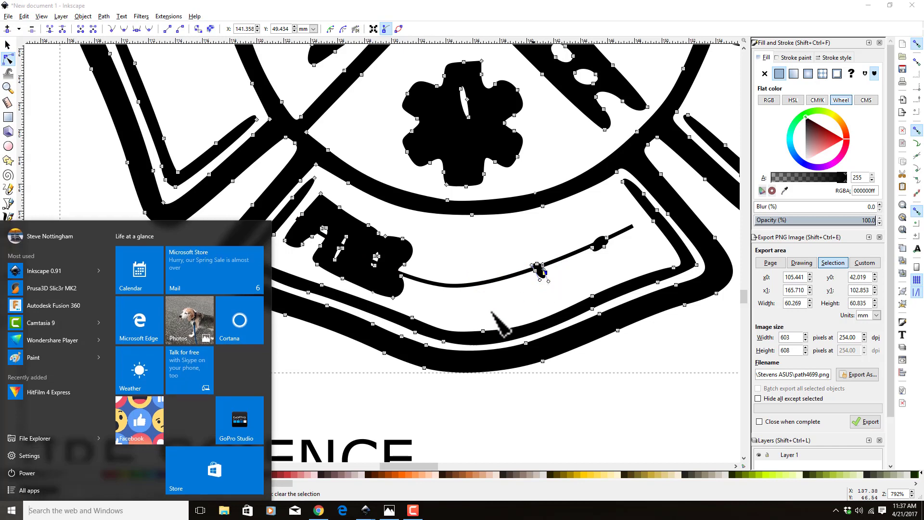
pyautogui.click(490, 310)
pyautogui.click(543, 273)
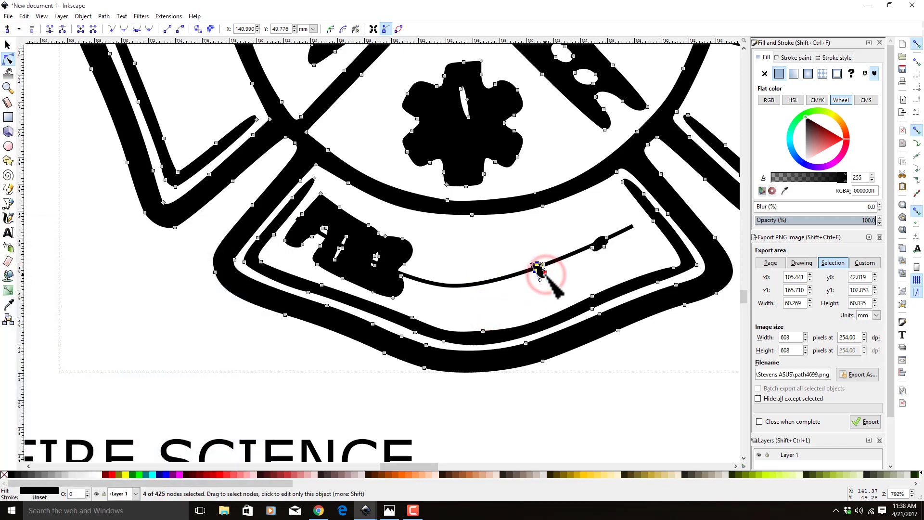
pyautogui.press('Delete')
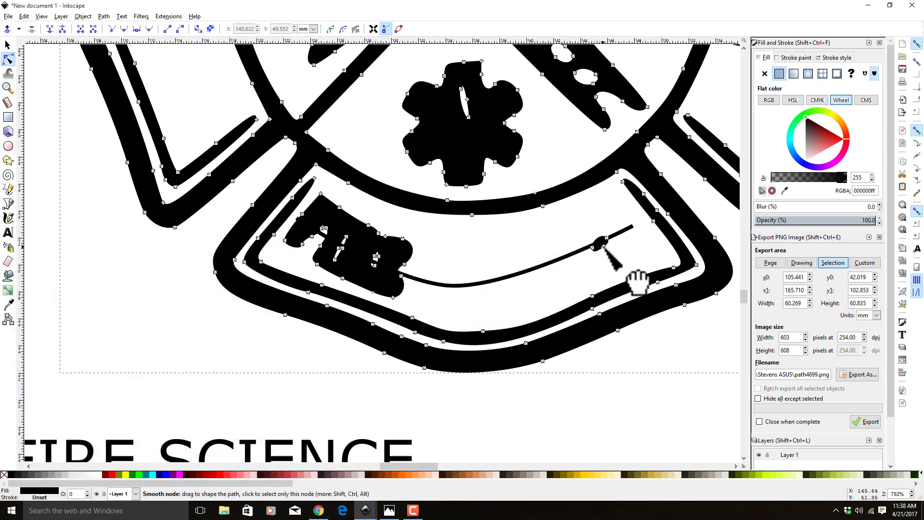
pyautogui.click(602, 248)
pyautogui.press('Delete')
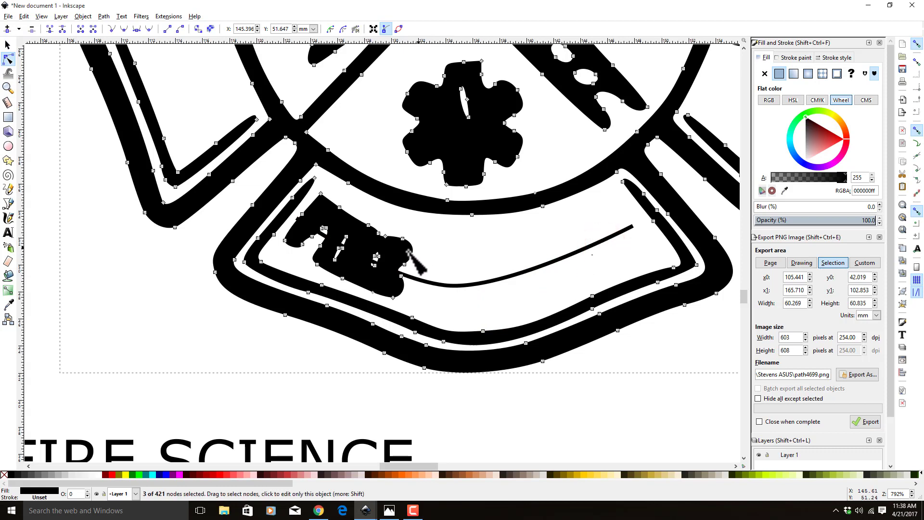
# Delete the traced FIRE lettering outline and its leftover inner shapes from the emblem path.
pyautogui.click(403, 239)
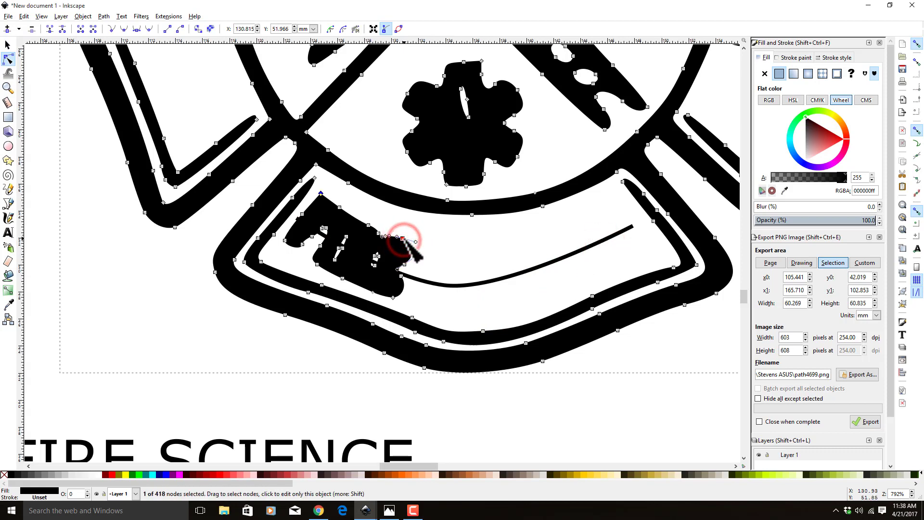
pyautogui.press('Delete')
pyautogui.click(377, 260)
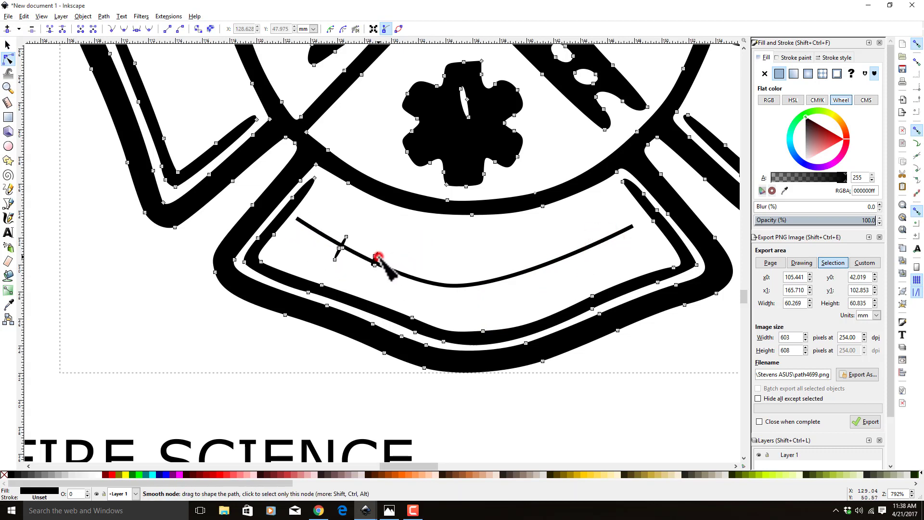
pyautogui.press('Delete')
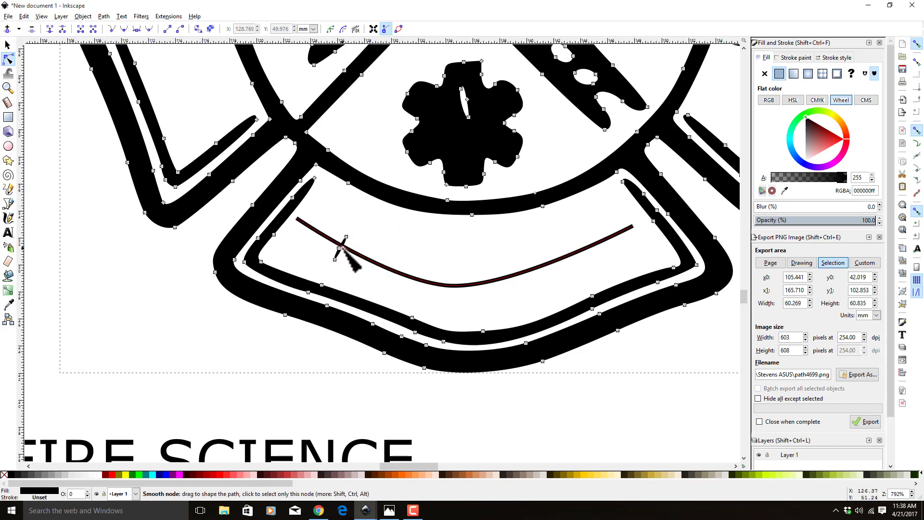
pyautogui.click(340, 248)
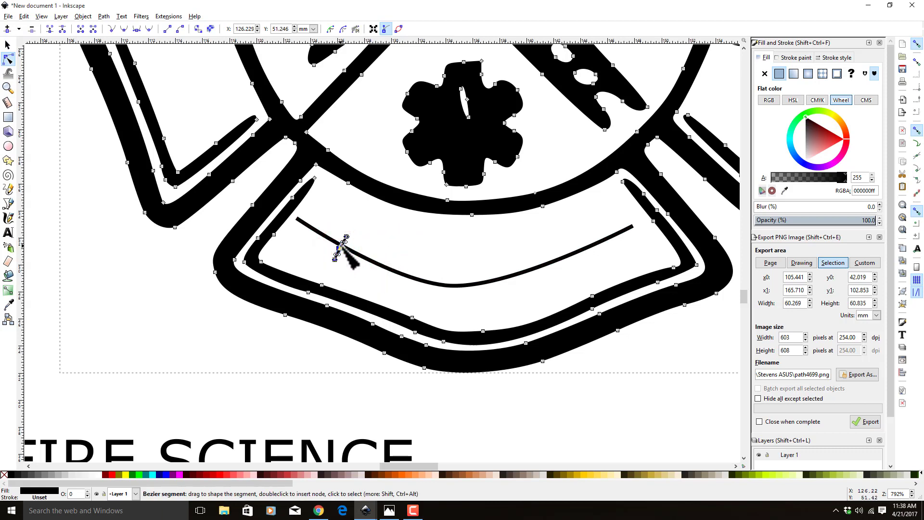
pyautogui.press('Delete')
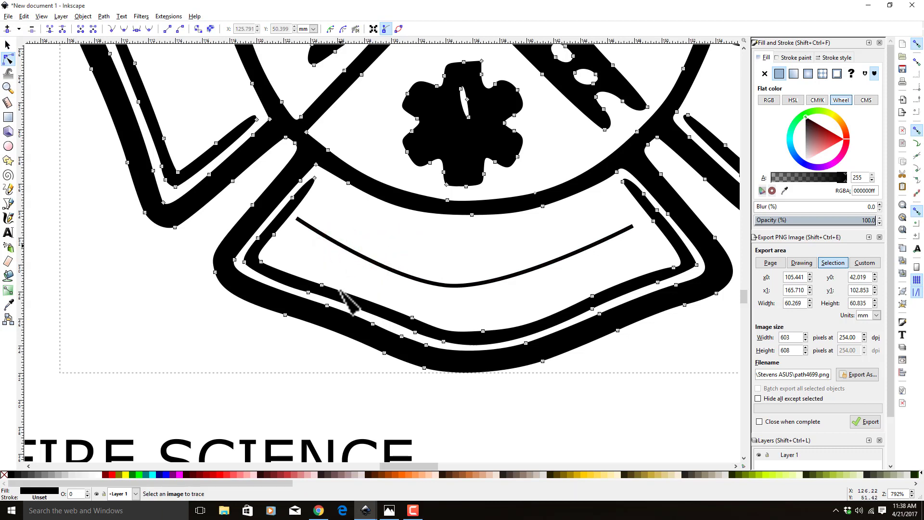
# Move the FIRE SCIENCE text over the curved line in the emblem's lower banner and put it on that path.
pyautogui.click(7, 45)
pyautogui.click(313, 445)
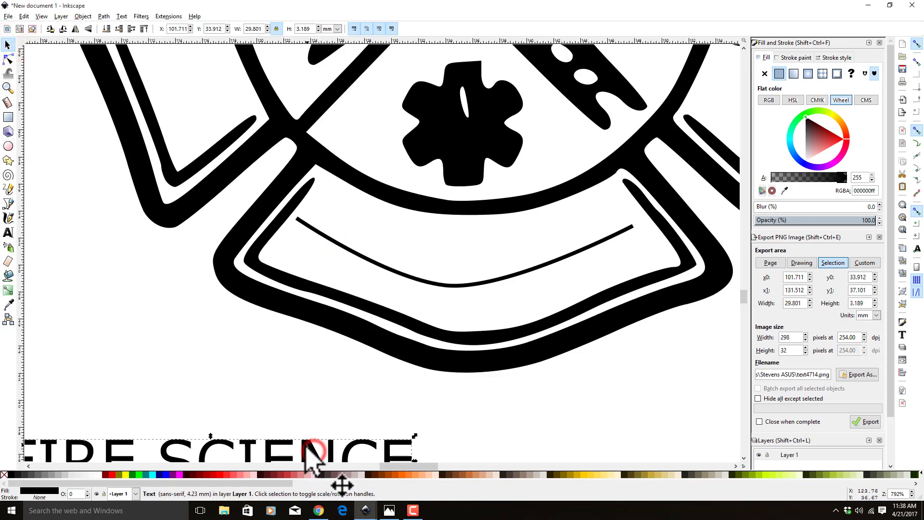
pyautogui.moveTo(436, 391); pyautogui.dragTo(584, 258)
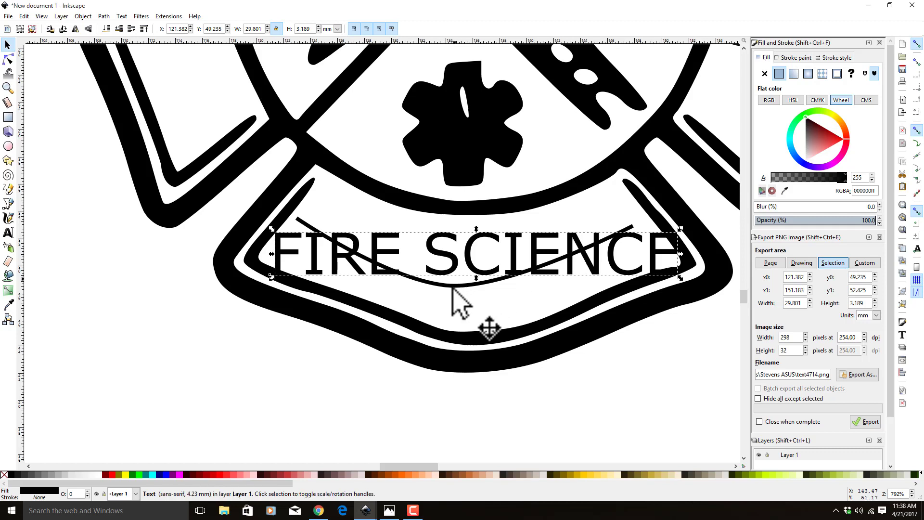
pyautogui.keyDown('shift'); pyautogui.click(493, 281); pyautogui.keyUp('shift')
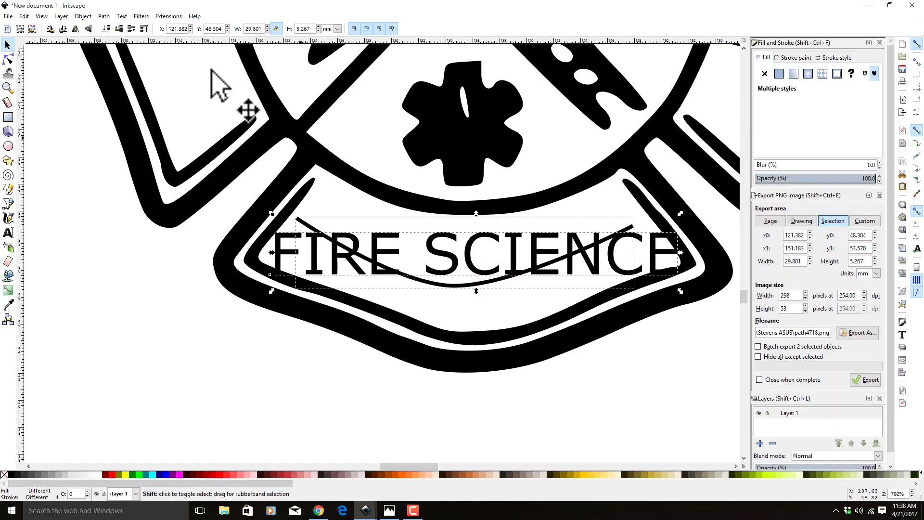
pyautogui.click(123, 17)
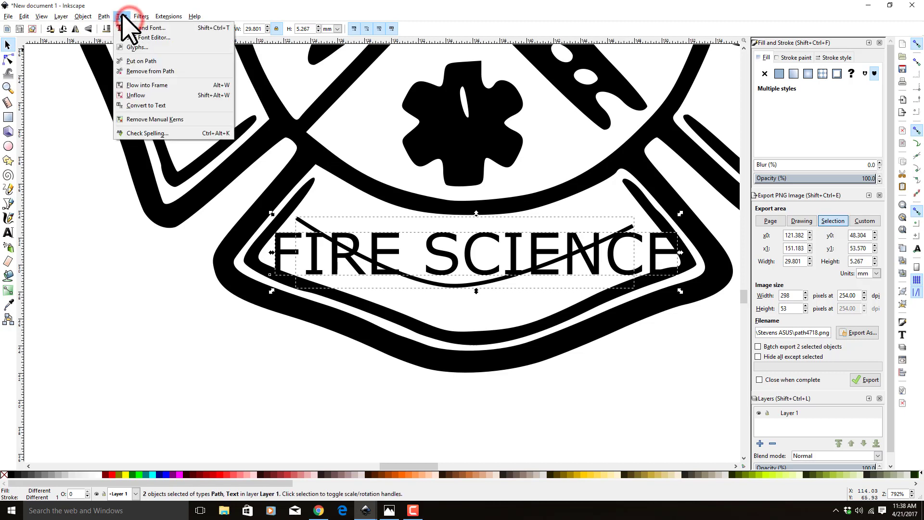
pyautogui.click(143, 61)
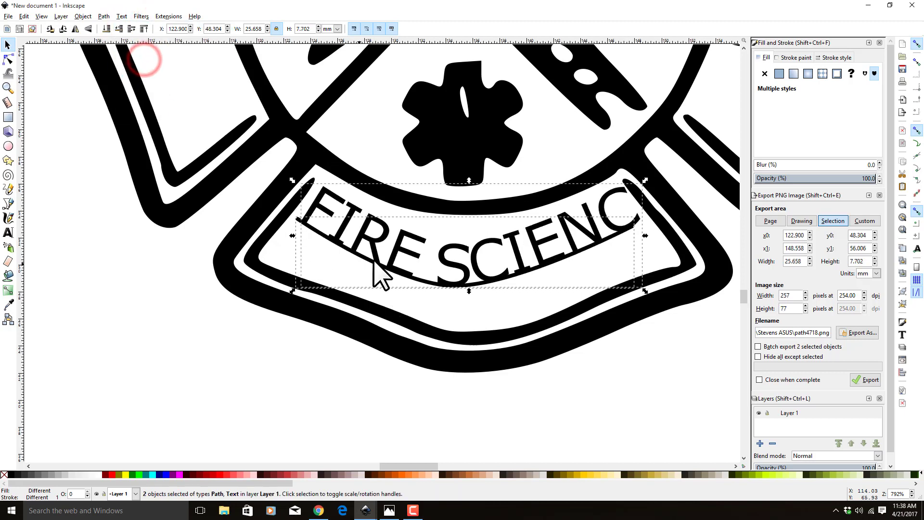
# Shift only the curved FIRE SCIENCE text down and slightly left in the banner, to about X 122.3 mm, Y 46.7 mm.
pyautogui.click(351, 212)
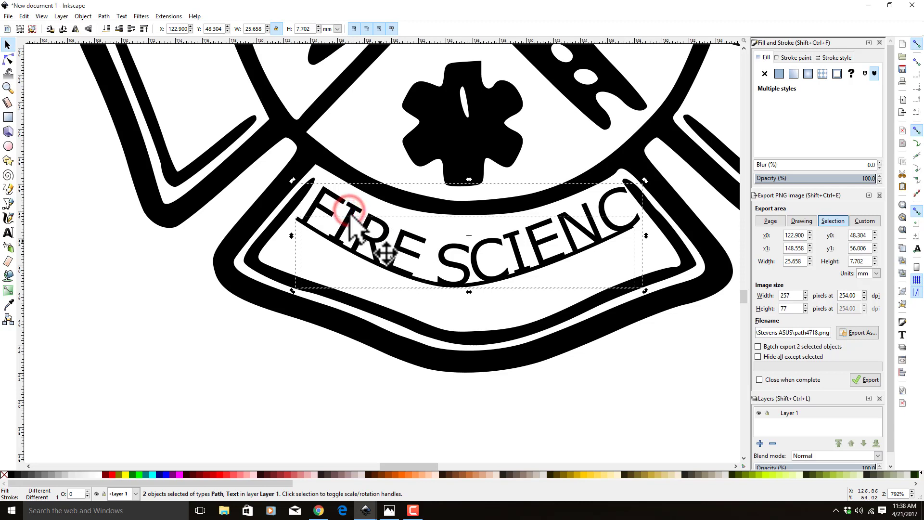
pyautogui.click(146, 336)
pyautogui.click(355, 221)
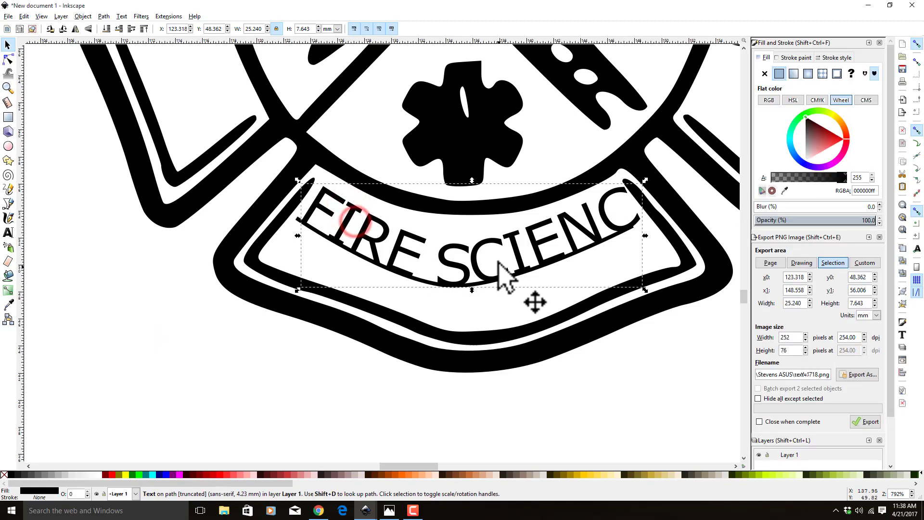
pyautogui.moveTo(470, 265); pyautogui.dragTo(462, 290)
pyautogui.click(477, 278)
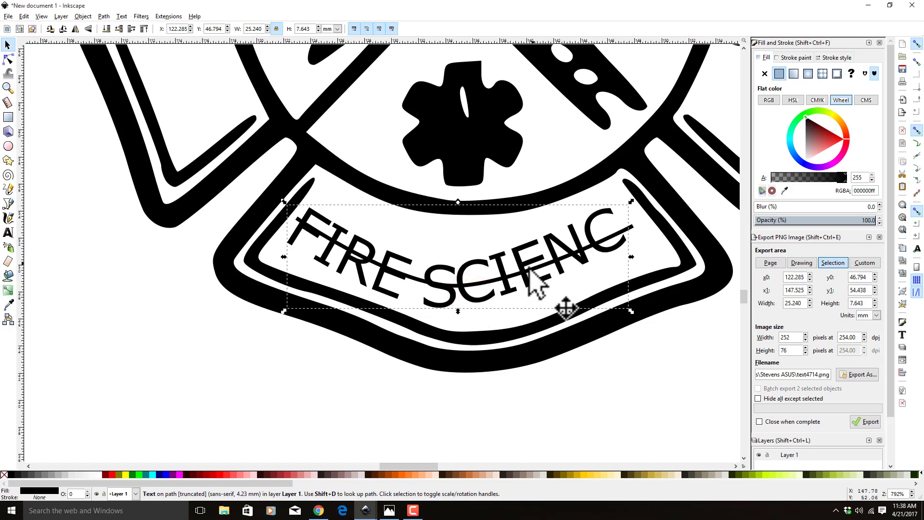
pyautogui.moveTo(529, 275); pyautogui.dragTo(529, 278)
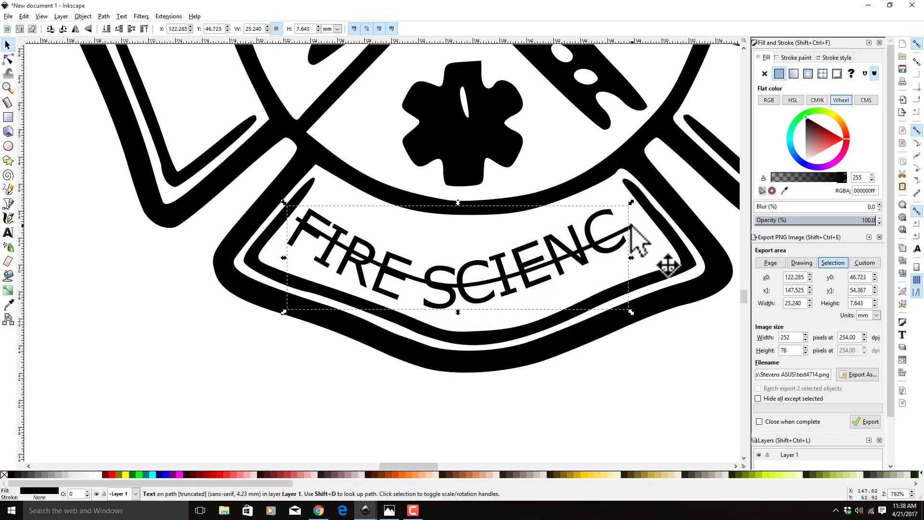
# Reshape the text's guide curve by extending both end nodes outward and raising its middle node slightly, making it about 27.9 mm wide.
pyautogui.click(632, 224)
pyautogui.click(8, 60)
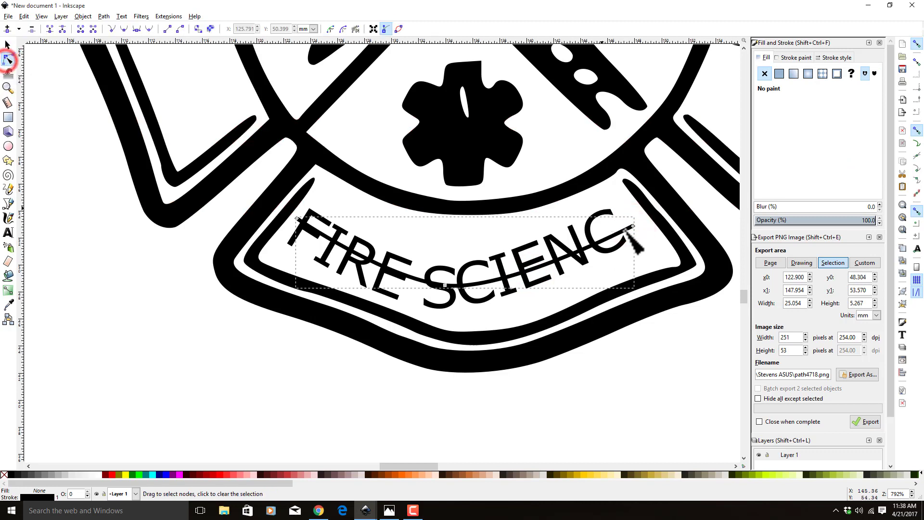
pyautogui.moveTo(634, 225); pyautogui.dragTo(664, 215)
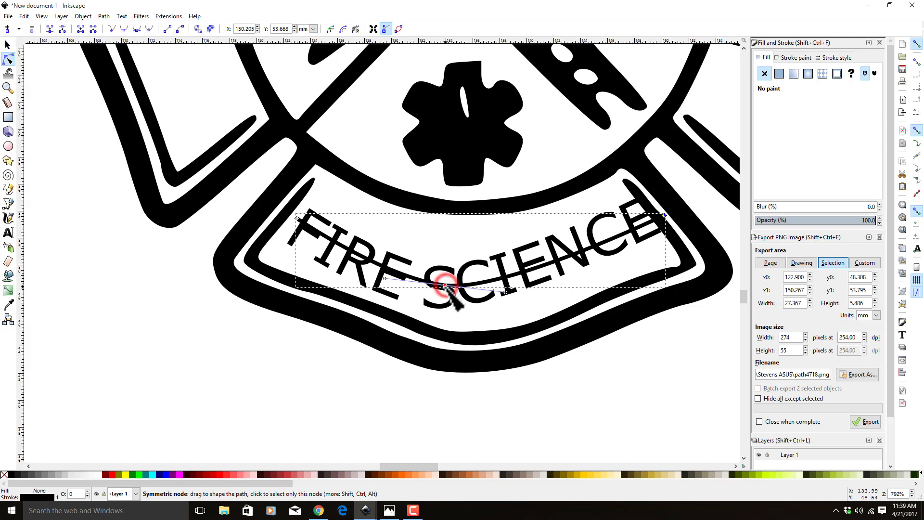
pyautogui.moveTo(444, 285); pyautogui.dragTo(442, 281)
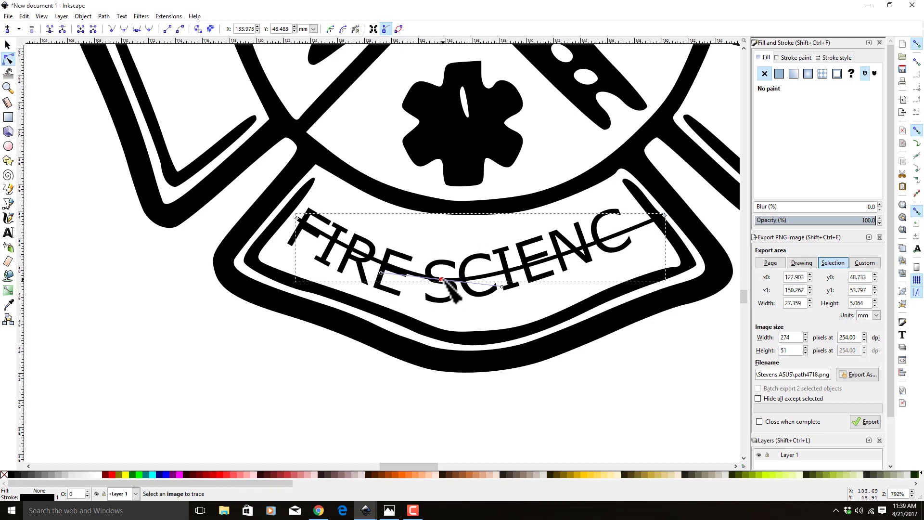
pyautogui.moveTo(296, 218); pyautogui.dragTo(288, 214)
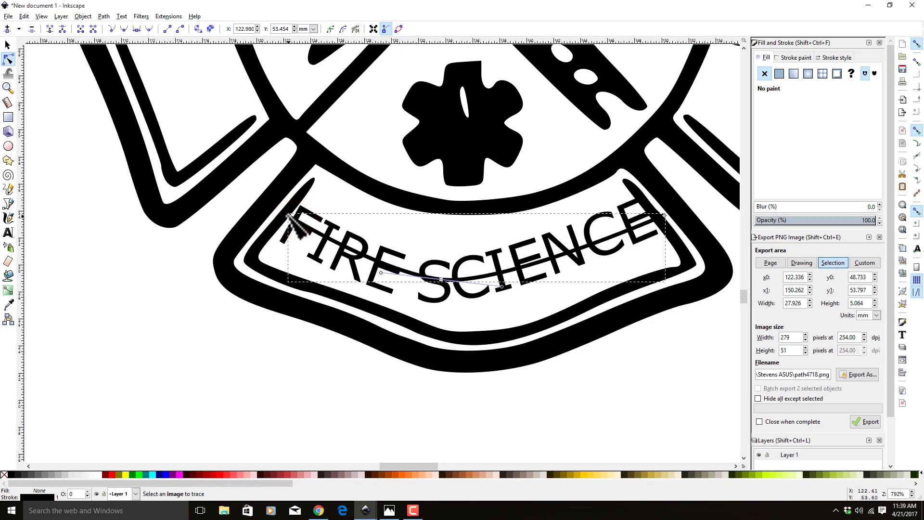
pyautogui.click(289, 216)
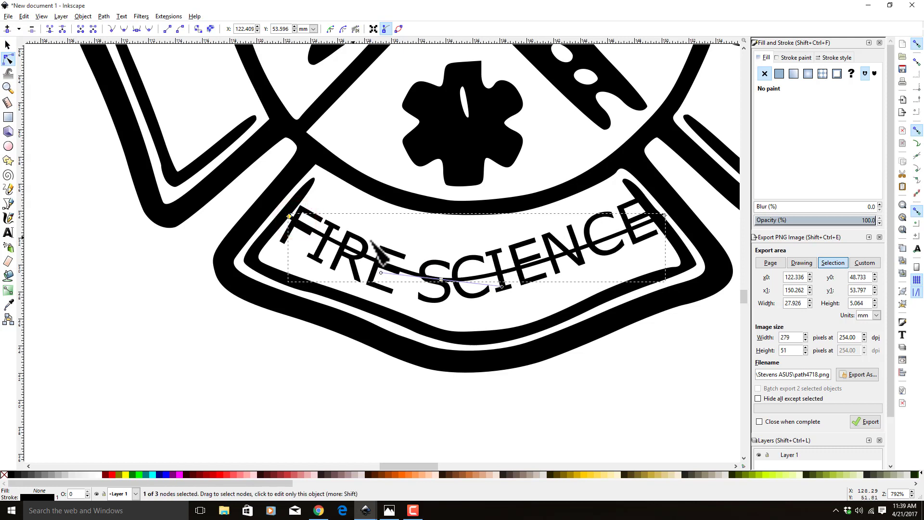
# Set the font size of the whole FIRE SCIENCE text to 11.
pyautogui.click(354, 266)
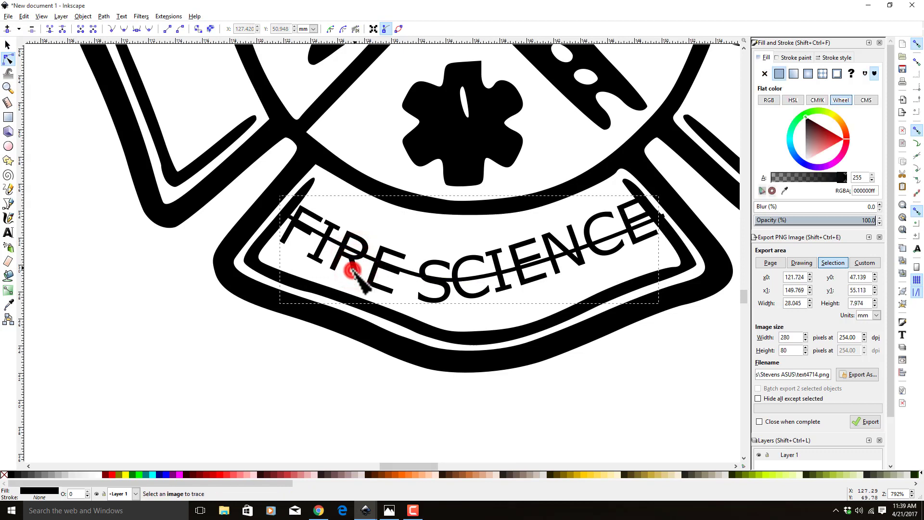
pyautogui.click(383, 282)
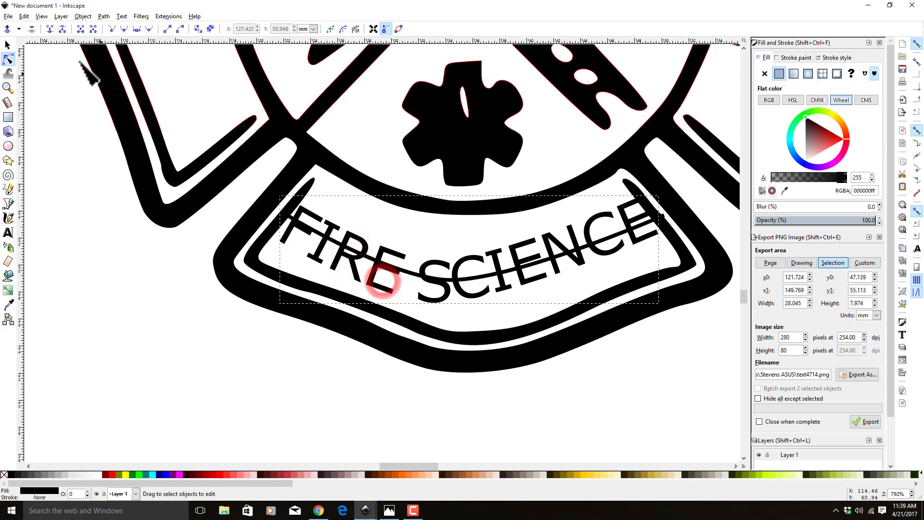
pyautogui.click(8, 44)
pyautogui.doubleClick(376, 278)
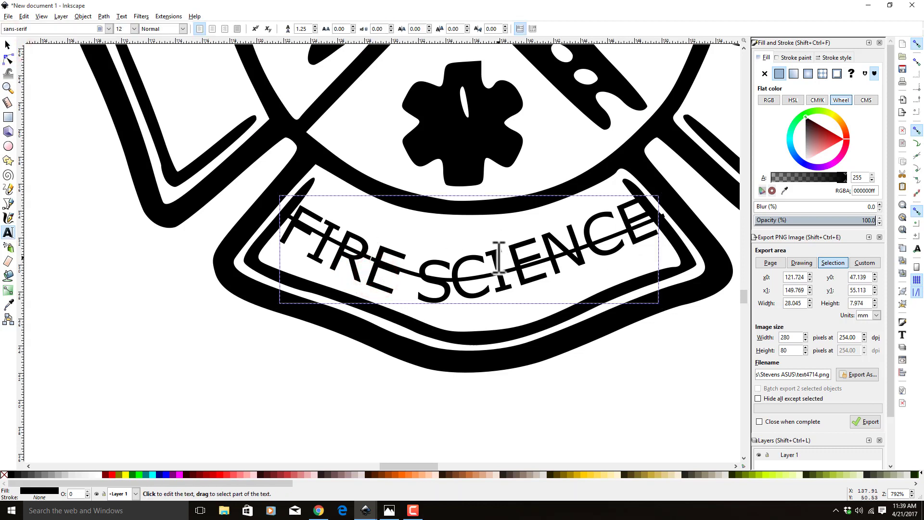
pyautogui.hotkey('ctrl', 'a')
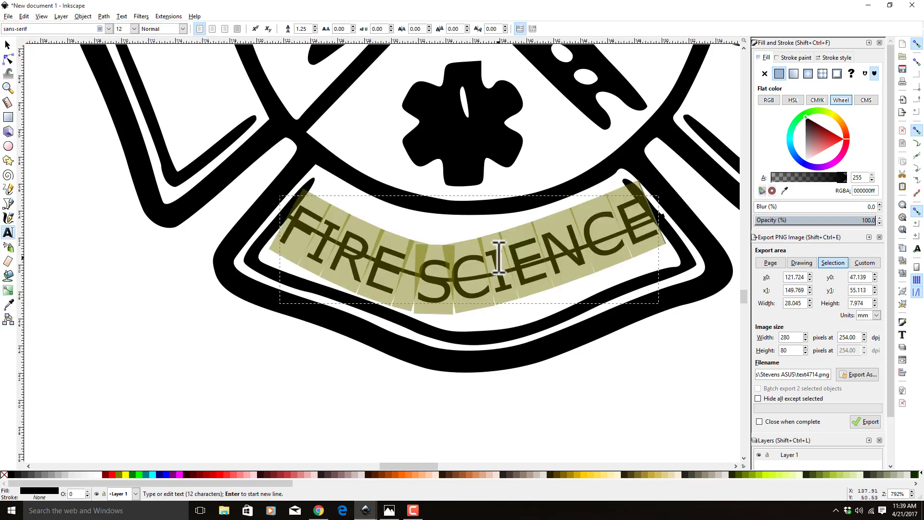
pyautogui.click(125, 29)
pyautogui.write('1')
pyautogui.press('Return')
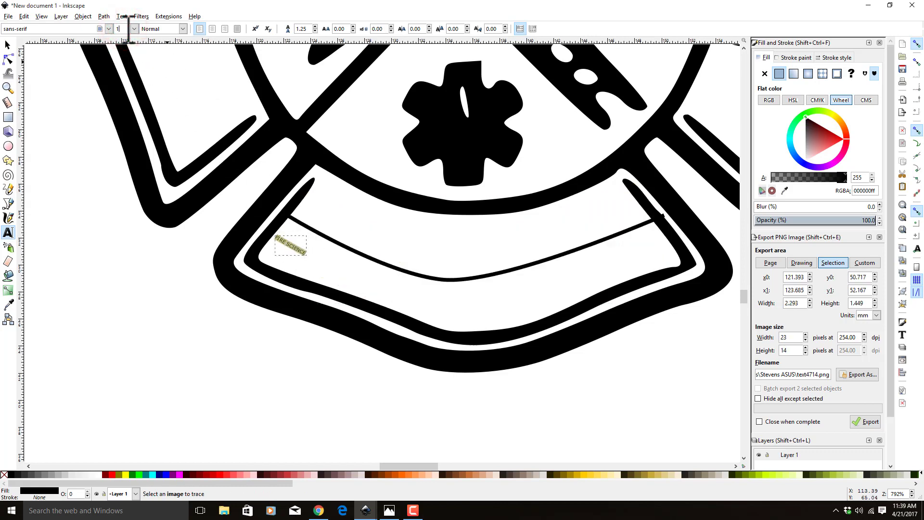
pyautogui.write('1')
pyautogui.press('Return')
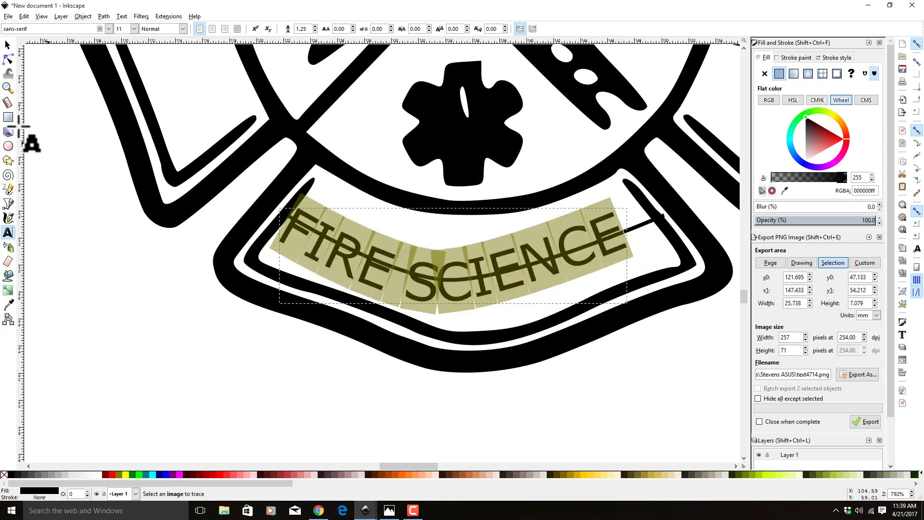
# Center the FIRE SCIENCE text in the lower banner, at about X 122.7 mm, Y 47.1 mm.
pyautogui.click(7, 45)
pyautogui.moveTo(361, 282); pyautogui.dragTo(380, 284)
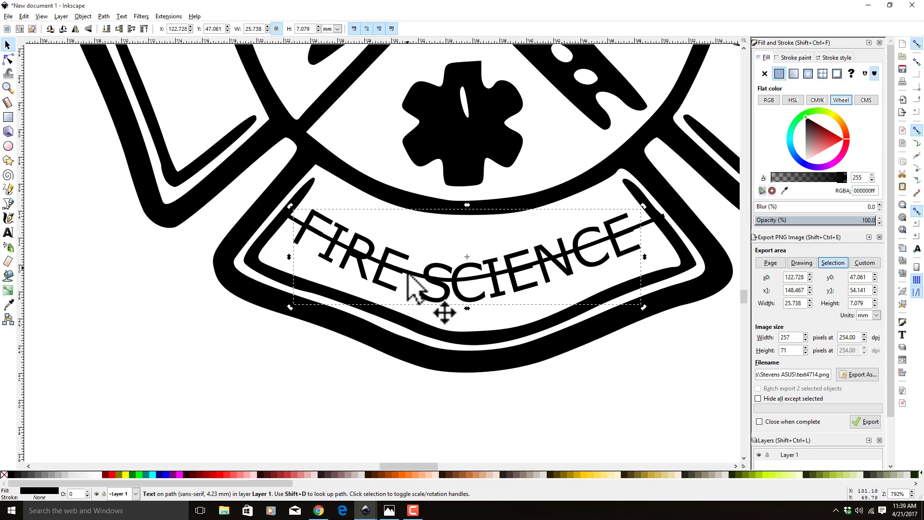
pyautogui.click(582, 421)
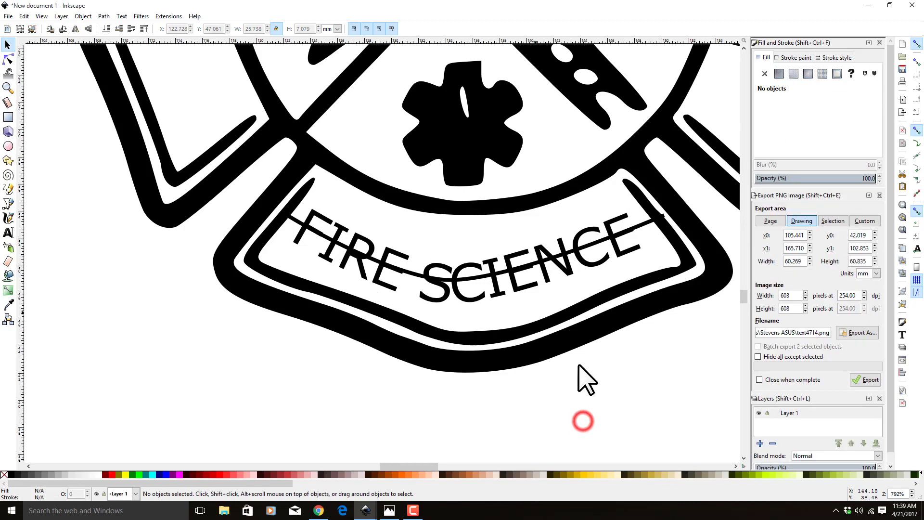
# Remove the stroke paint from the guide curve running through the FIRE SCIENCE text.
pyautogui.click(644, 222)
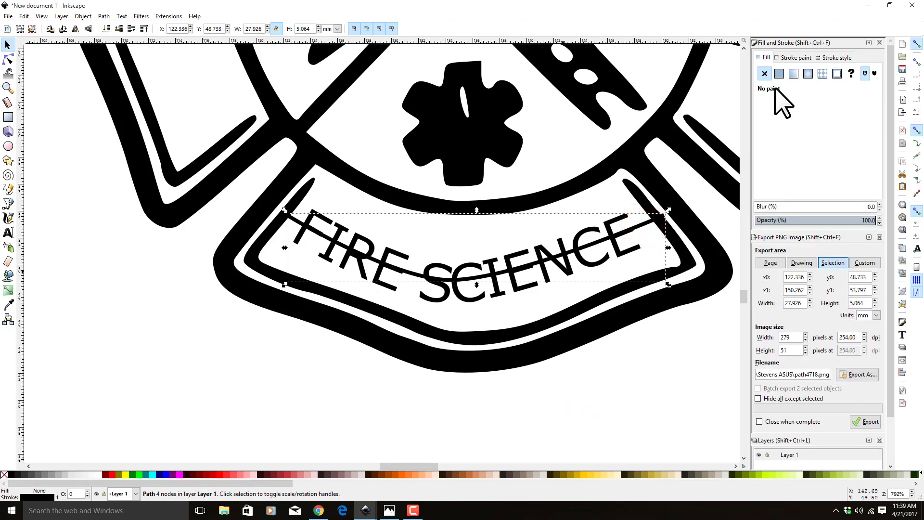
pyautogui.click(794, 57)
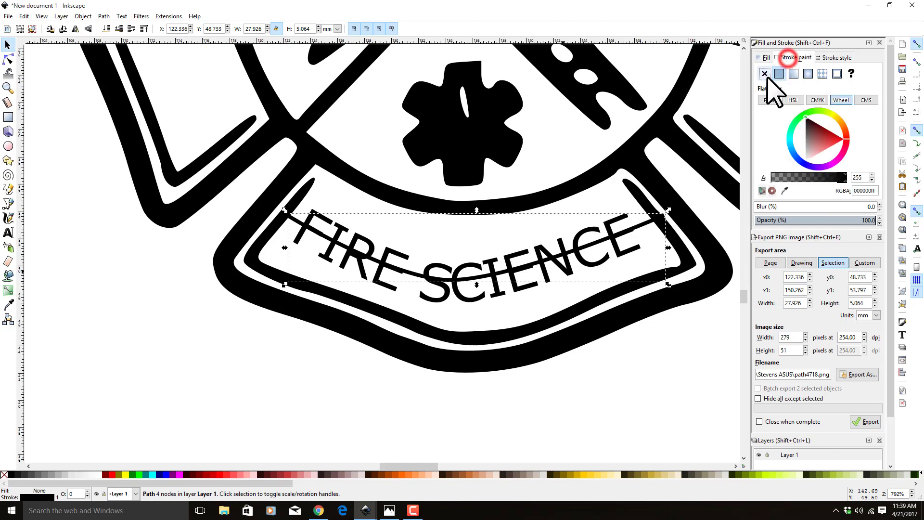
pyautogui.click(765, 73)
pyautogui.click(589, 403)
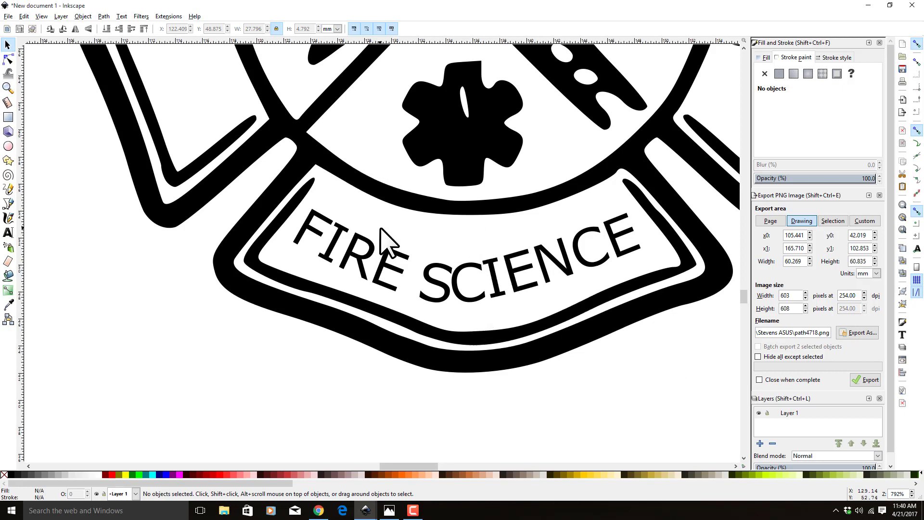
# Select all objects of the emblem together, including the hydrant, the curved text and its guide curve.
pyautogui.keyDown('ctrl'); pyautogui.scroll(-3, 387, 243); pyautogui.keyUp('ctrl')
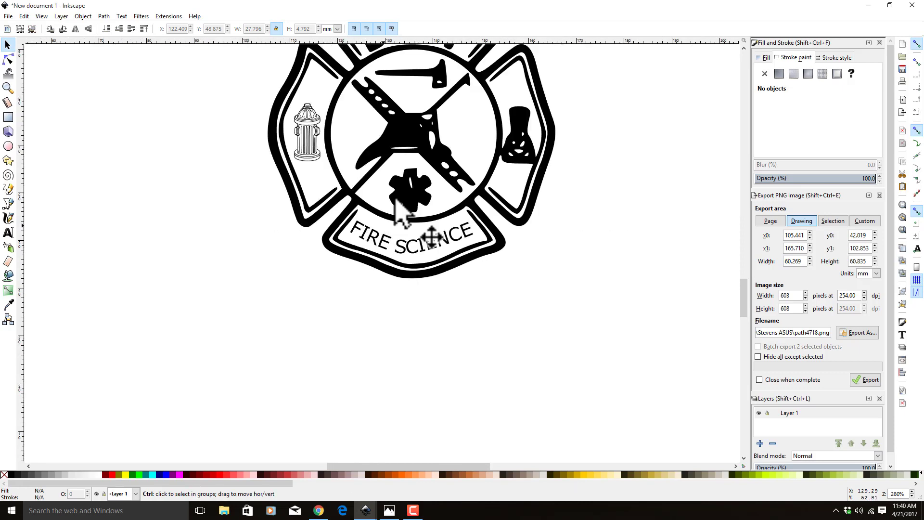
pyautogui.scroll(5, 400, 214)
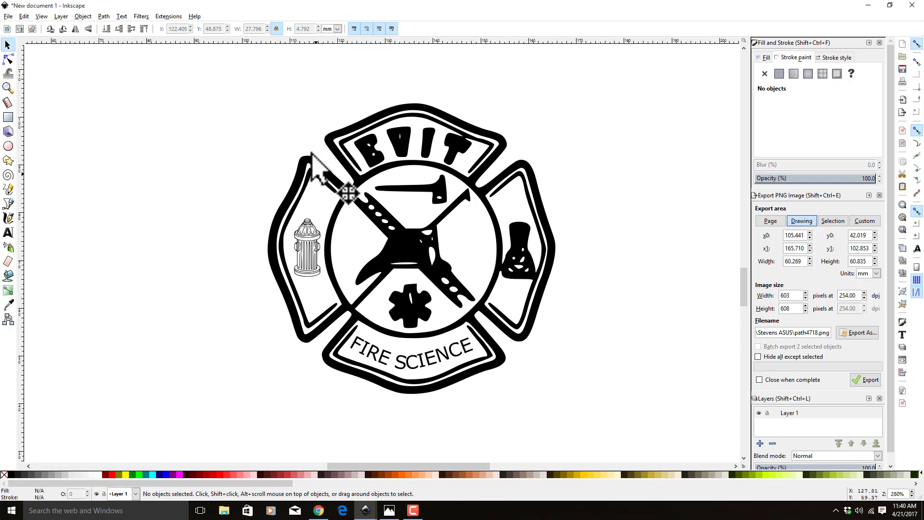
pyautogui.click(6, 43)
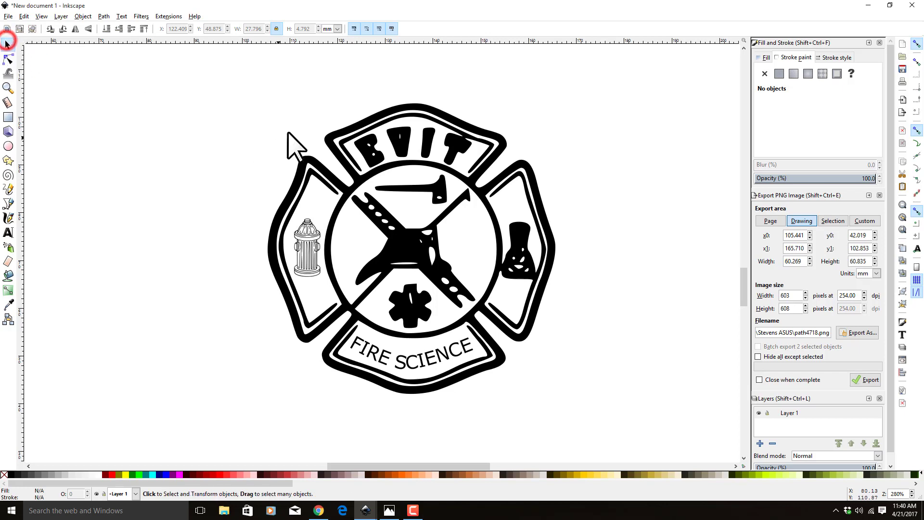
pyautogui.click(362, 145)
pyautogui.moveTo(193, 77); pyautogui.dragTo(635, 441)
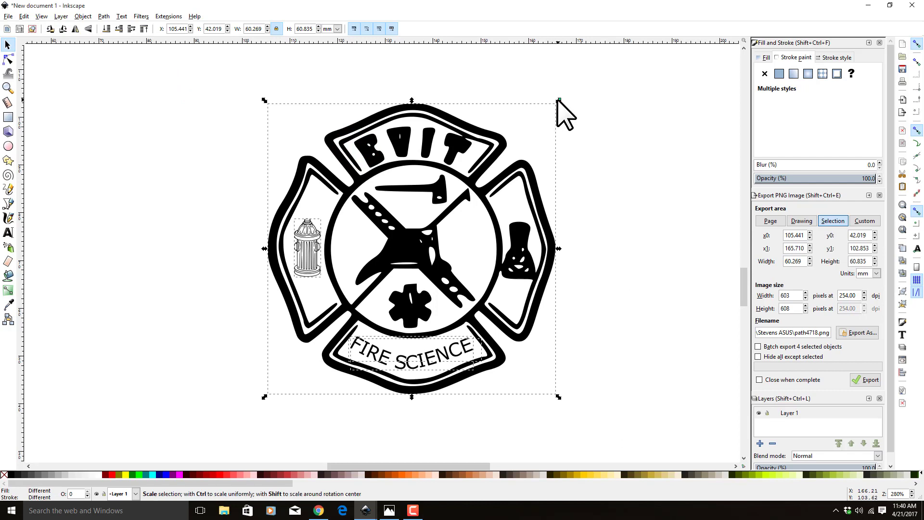
# Try to enlarge the ungrouped emblem objects to about 78 mm wide, and undo the scaling.
pyautogui.moveTo(557, 100); pyautogui.dragTo(658, 60)
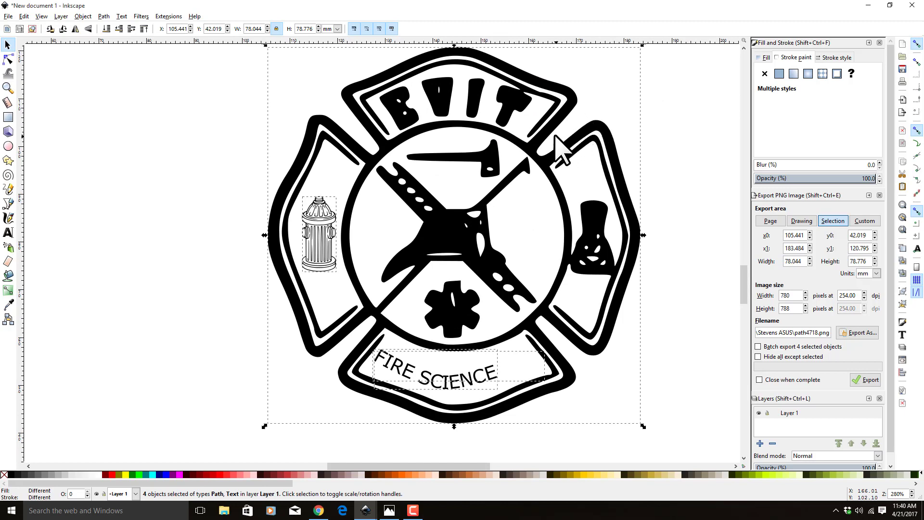
pyautogui.press('ctrl')
pyautogui.press('ctrl')
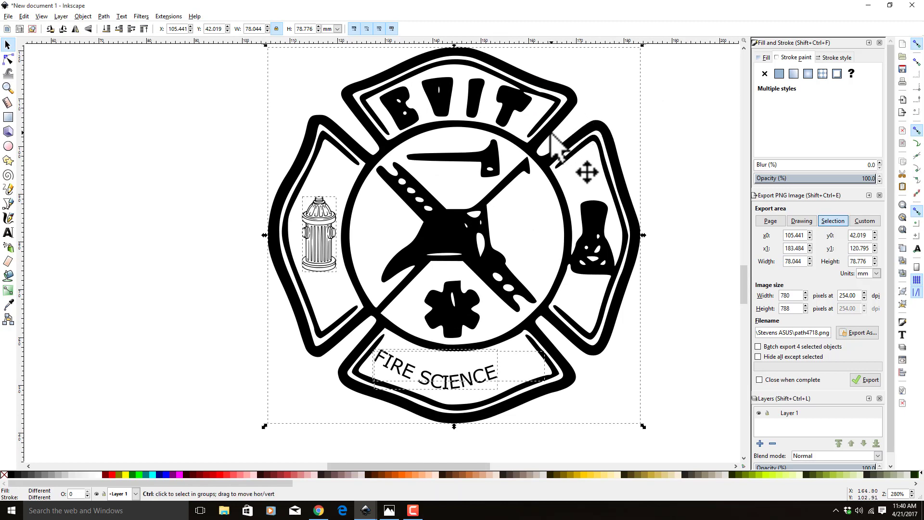
pyautogui.hotkey('ctrl', 'z')
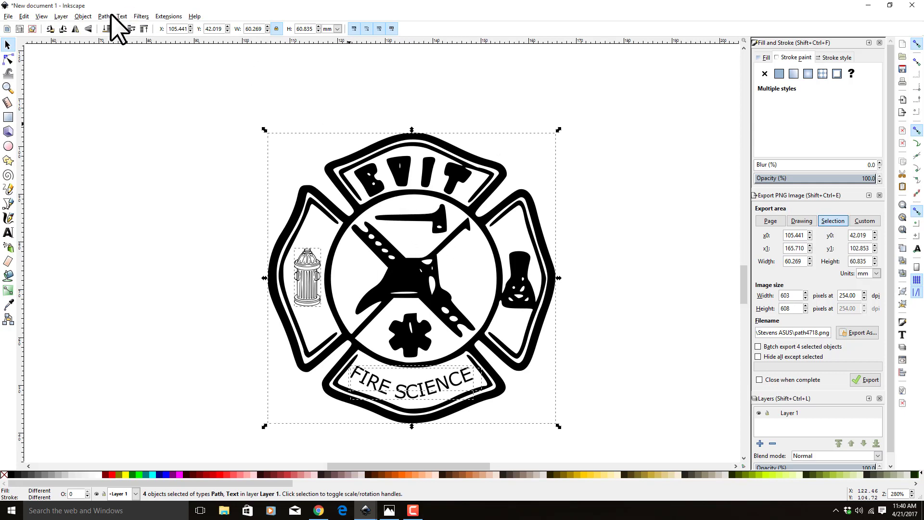
# Group the selected emblem objects and enlarge the group proportionally to about 79.5 mm wide.
pyautogui.click(83, 17)
pyautogui.click(105, 60)
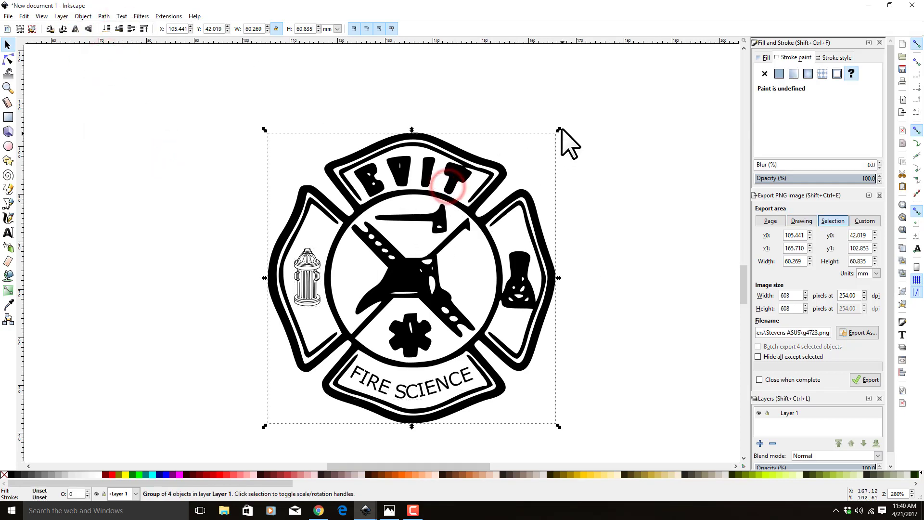
pyautogui.moveTo(558, 130); pyautogui.dragTo(681, 45)
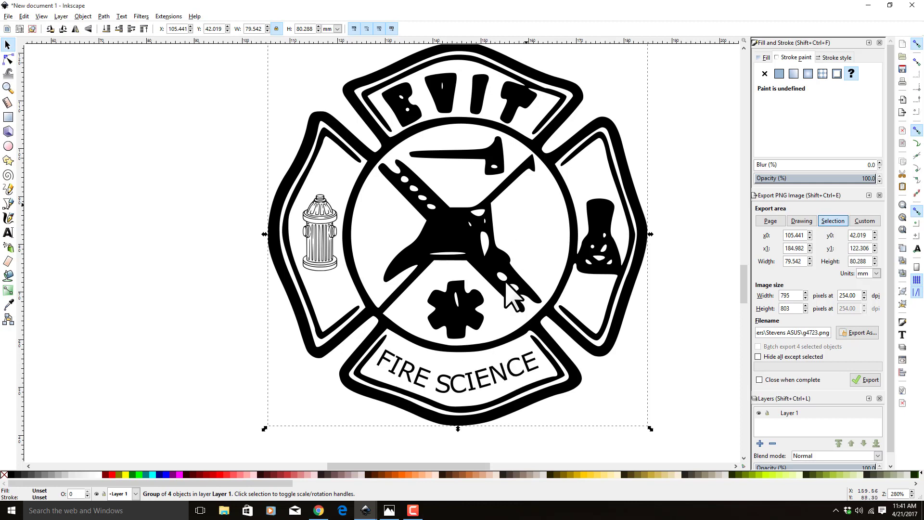
# Switch to the FireScience5.svg document and enlarge its finished emblem proportionally to about 384 px wide.
pyautogui.moveTo(358, 511)
pyautogui.click(335, 481)
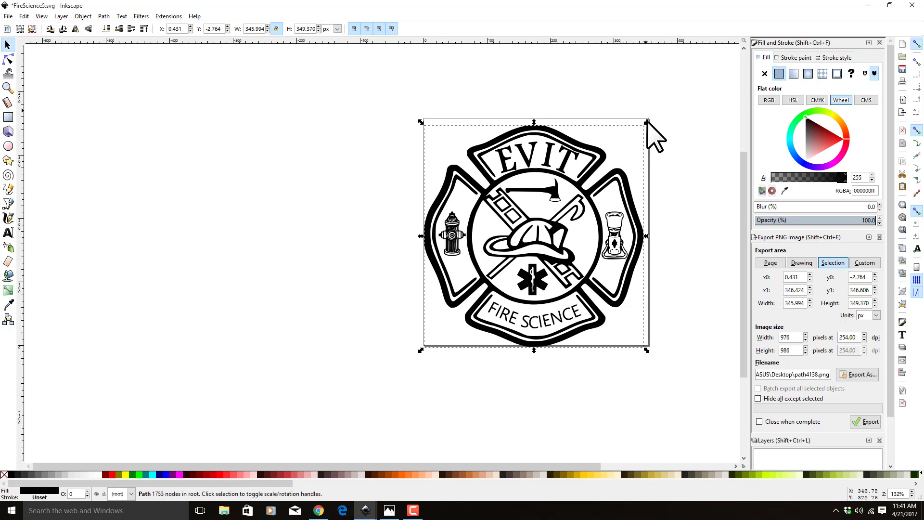
pyautogui.moveTo(646, 122); pyautogui.dragTo(671, 97)
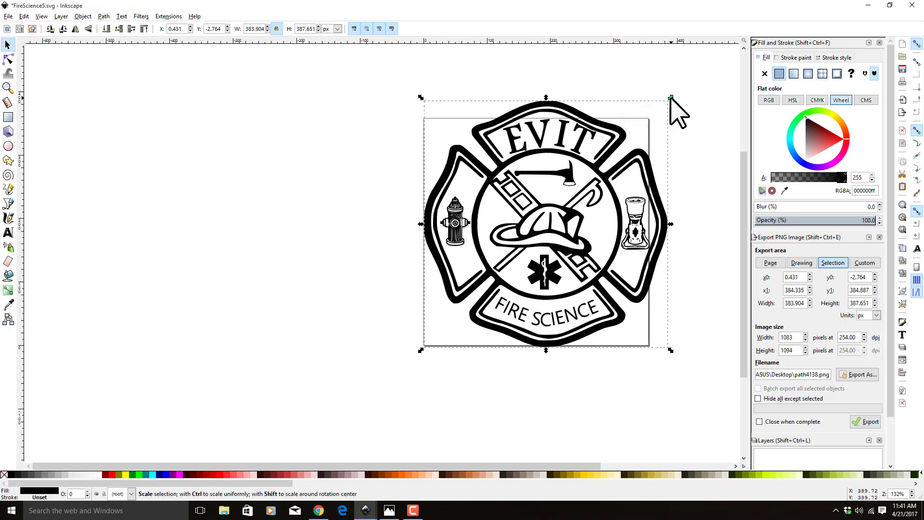